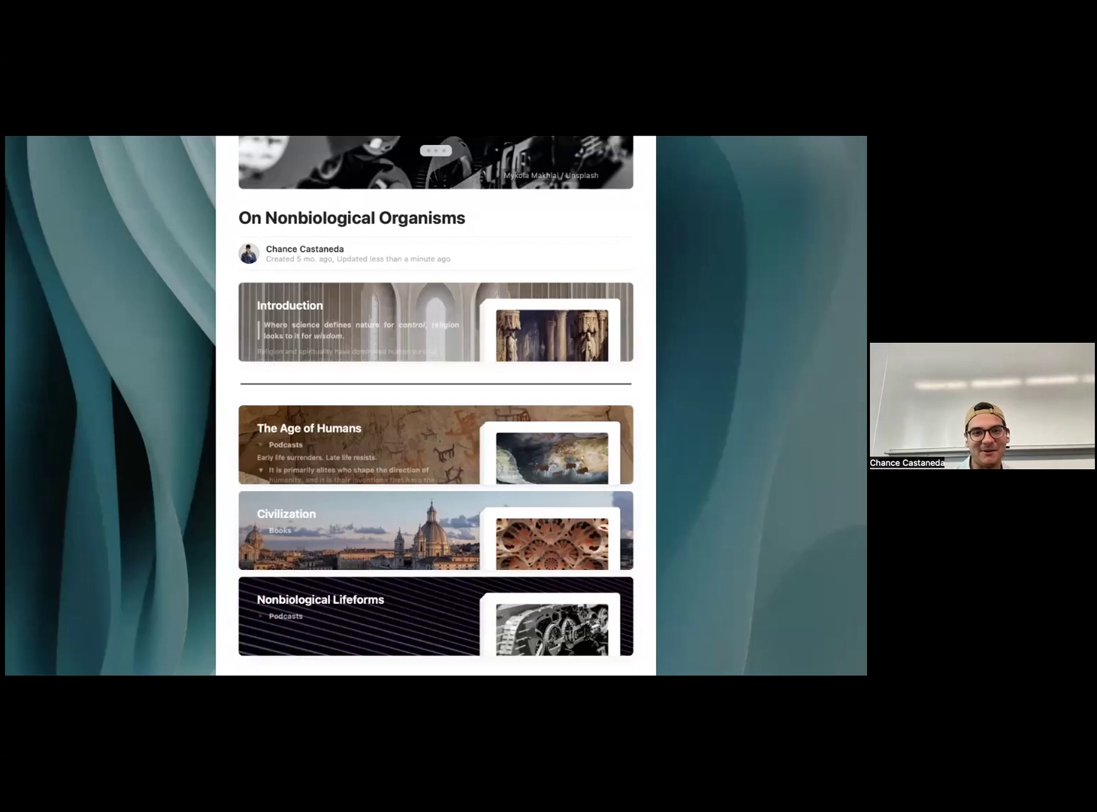
- Open the Timeline of Biological Life page through The Age of Humans and The Origin of Life and Nature
{"action": "scroll", "coordinate": [614, 451], "scroll_direction": "down", "scroll_amount": 3}
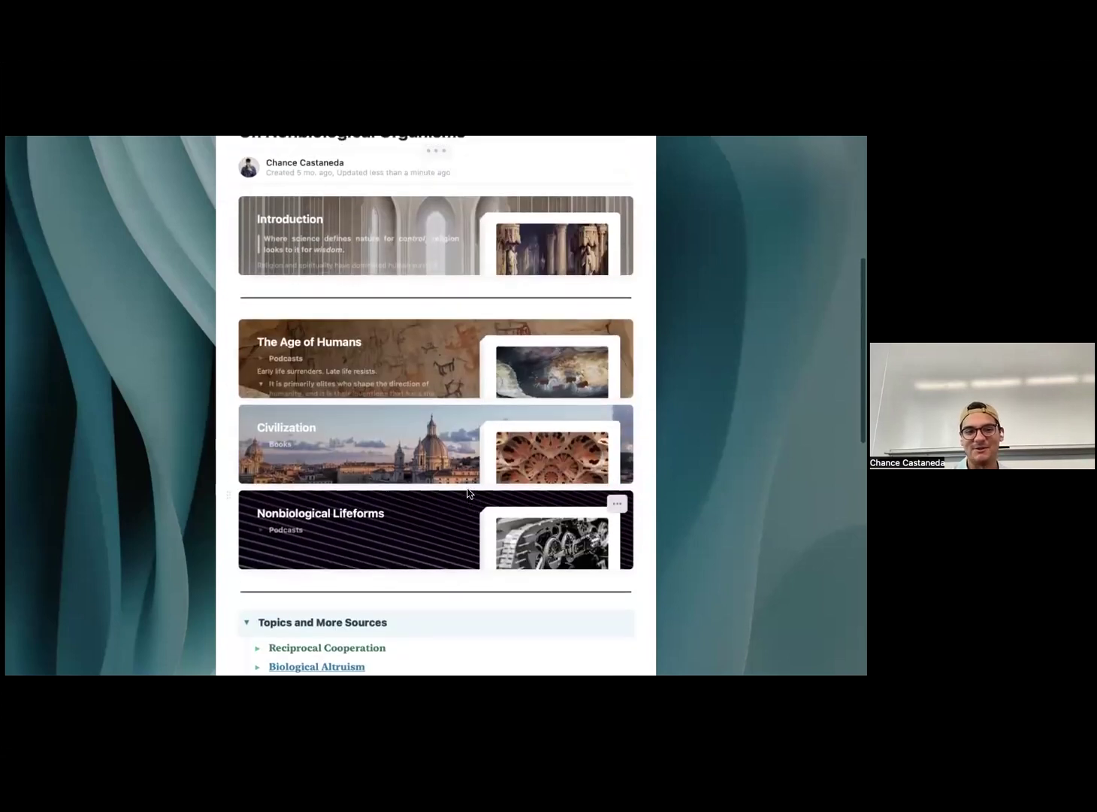
{"action": "scroll", "coordinate": [459, 451], "scroll_direction": "up", "scroll_amount": 2}
{"action": "left_click", "coordinate": [444, 392]}
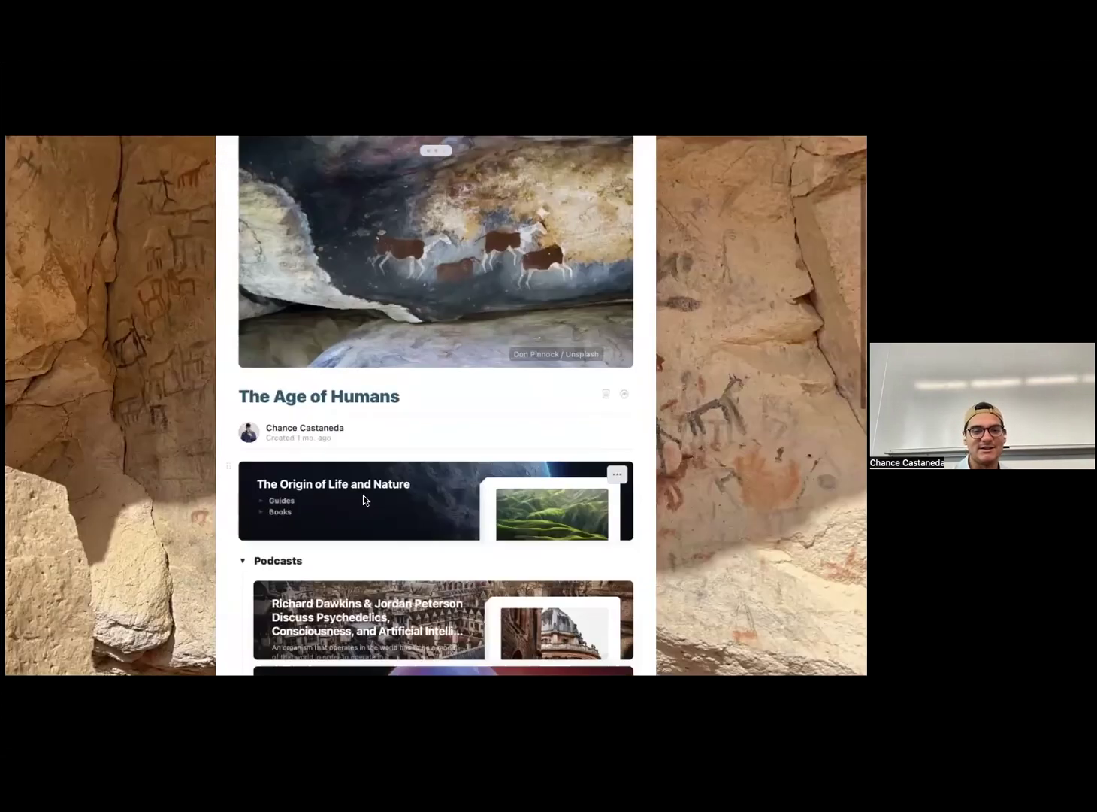
{"action": "scroll", "coordinate": [363, 500], "scroll_direction": "down", "scroll_amount": 4}
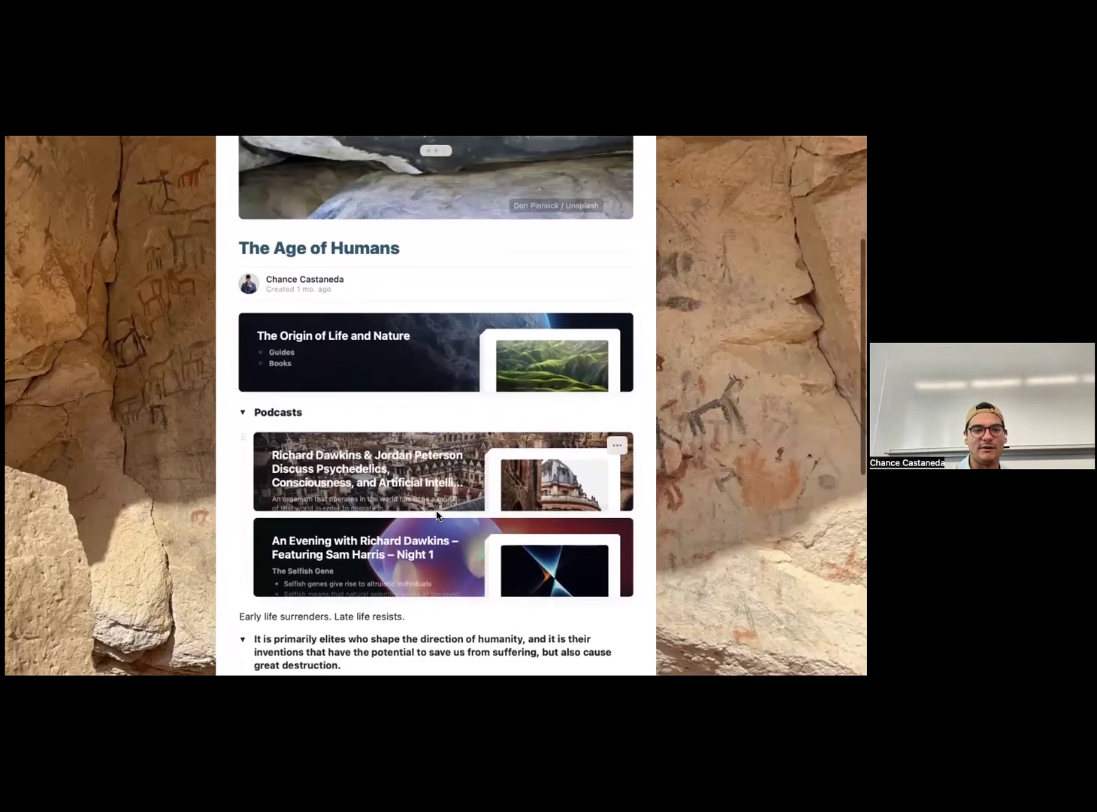
{"action": "scroll", "coordinate": [436, 451], "scroll_direction": "up", "scroll_amount": 1}
{"action": "left_click", "coordinate": [433, 379]}
{"action": "scroll", "coordinate": [403, 502], "scroll_direction": "down", "scroll_amount": 5}
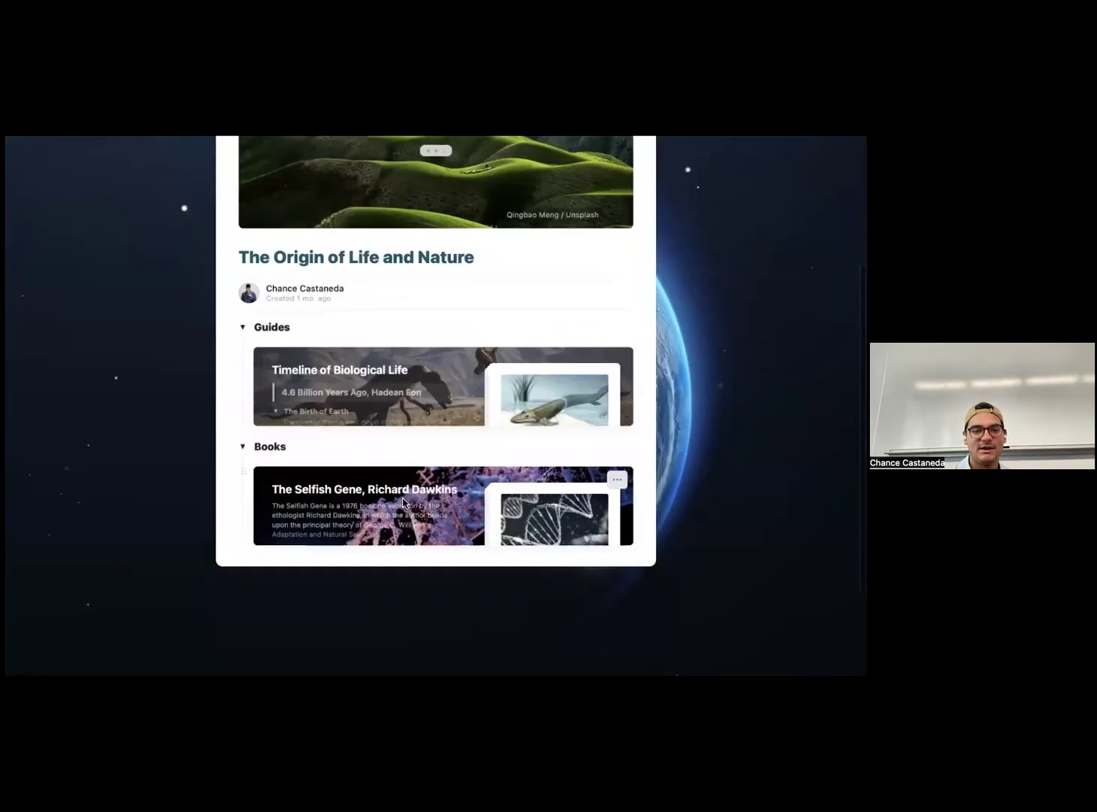
{"action": "scroll", "coordinate": [404, 502], "scroll_direction": "down", "scroll_amount": 2}
{"action": "left_click", "coordinate": [301, 375]}
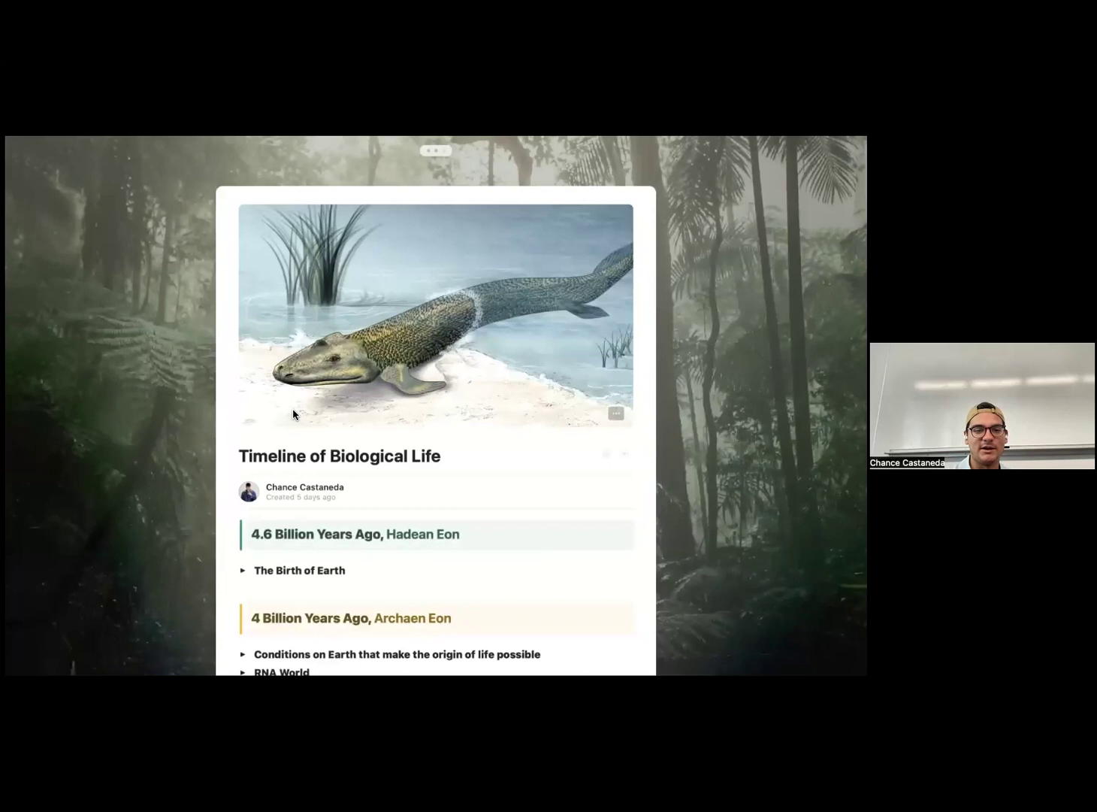
- View the Photosynthesis and the Oxygen Revolution and The First Single-Celled Organisms toggles under Archaen Eon, collapsing each again
{"action": "scroll", "coordinate": [293, 414], "scroll_direction": "down", "scroll_amount": 6}
{"action": "left_click", "coordinate": [242, 450]}
{"action": "scroll", "coordinate": [249, 301], "scroll_direction": "down", "scroll_amount": 4}
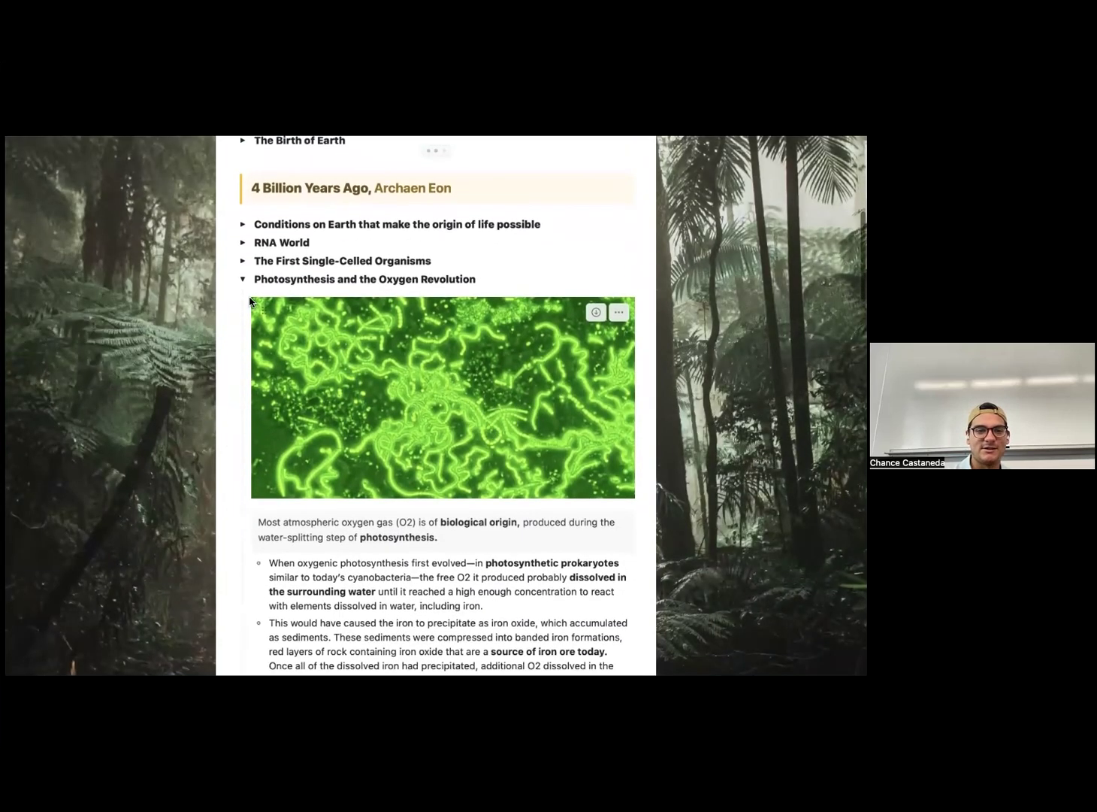
{"action": "left_click", "coordinate": [242, 278]}
{"action": "left_click", "coordinate": [242, 260]}
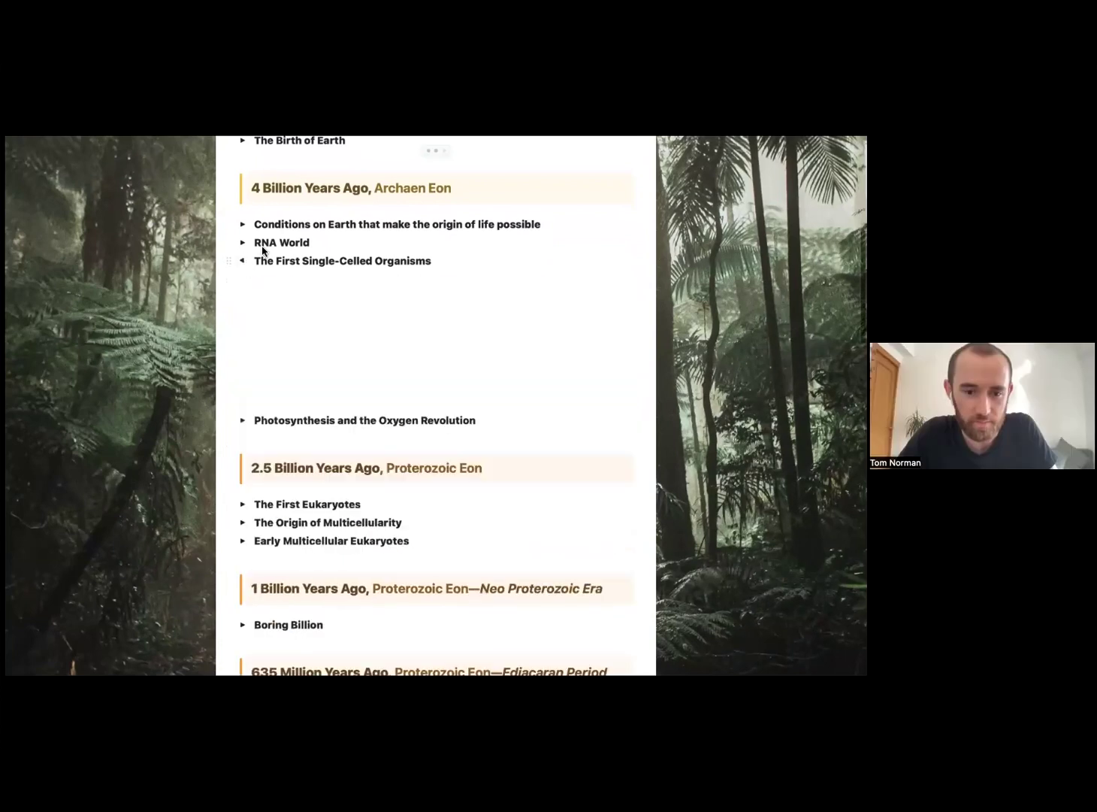
{"action": "left_click", "coordinate": [242, 261]}
- Go back through the parent pages to On Nonbiological Organisms and bring the sidebar back into view
{"action": "scroll", "coordinate": [376, 226], "scroll_direction": "up", "scroll_amount": 5}
{"action": "left_click", "coordinate": [414, 153]}
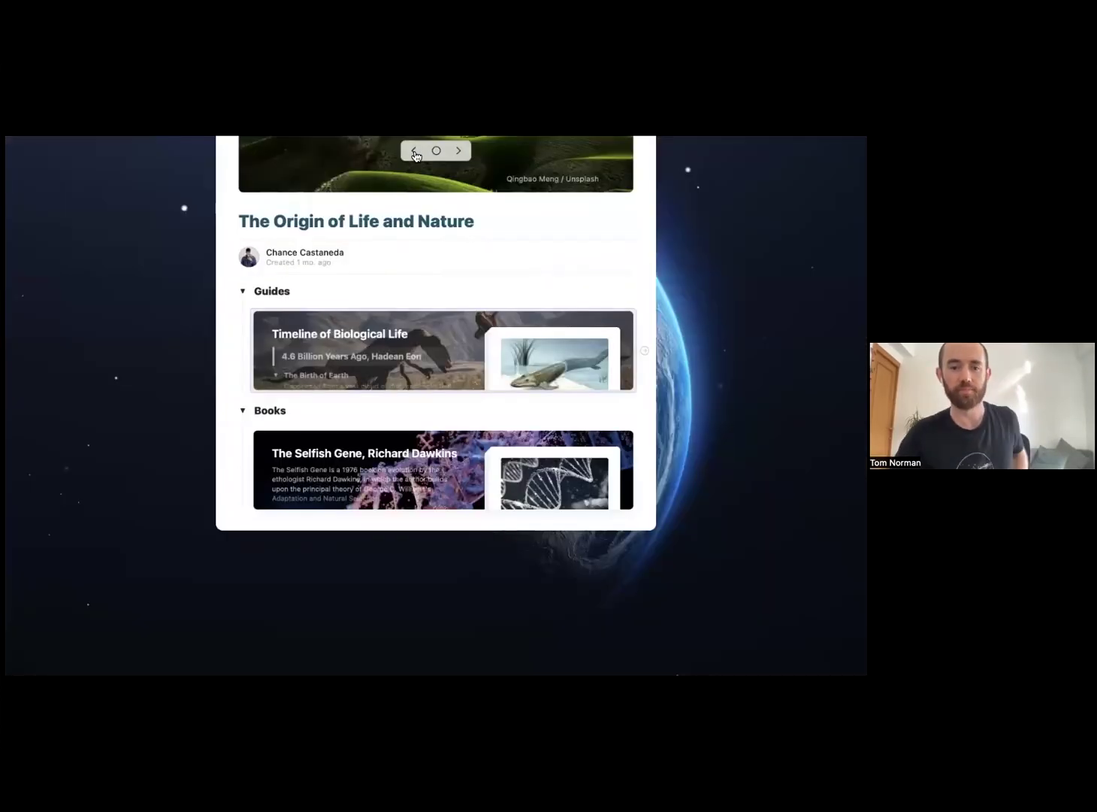
{"action": "left_click", "coordinate": [415, 152]}
{"action": "left_click", "coordinate": [412, 152]}
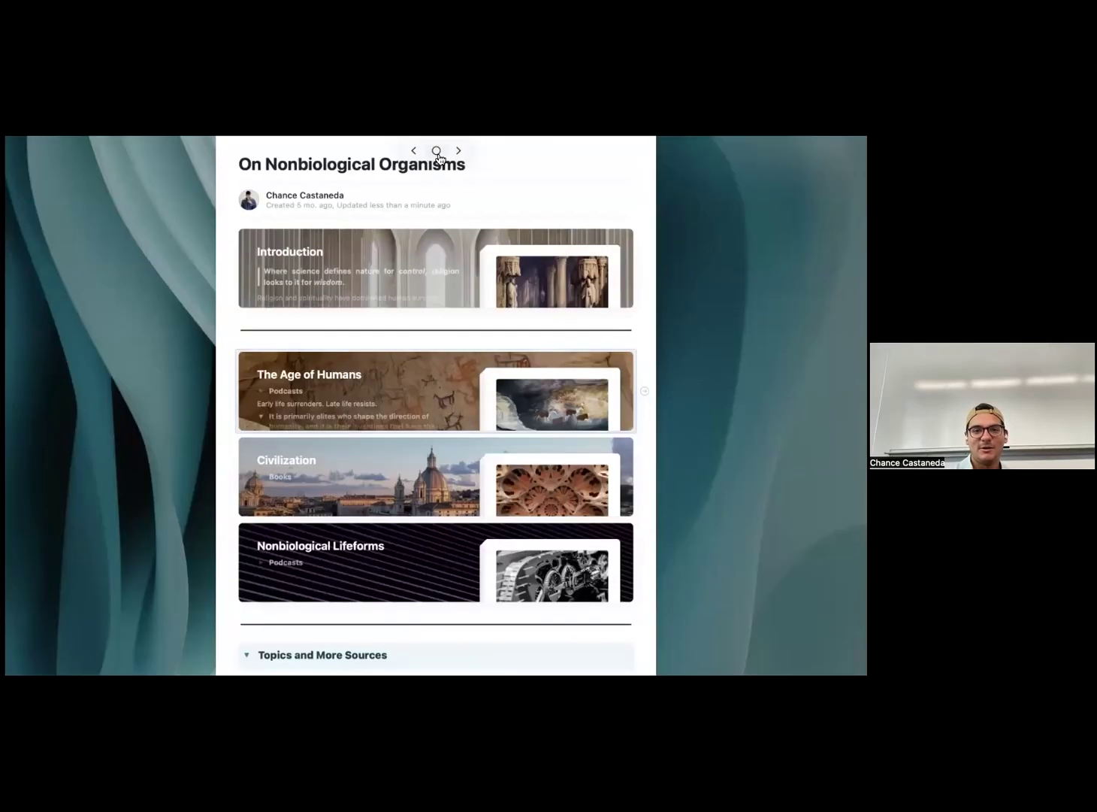
{"action": "left_click", "coordinate": [436, 151]}
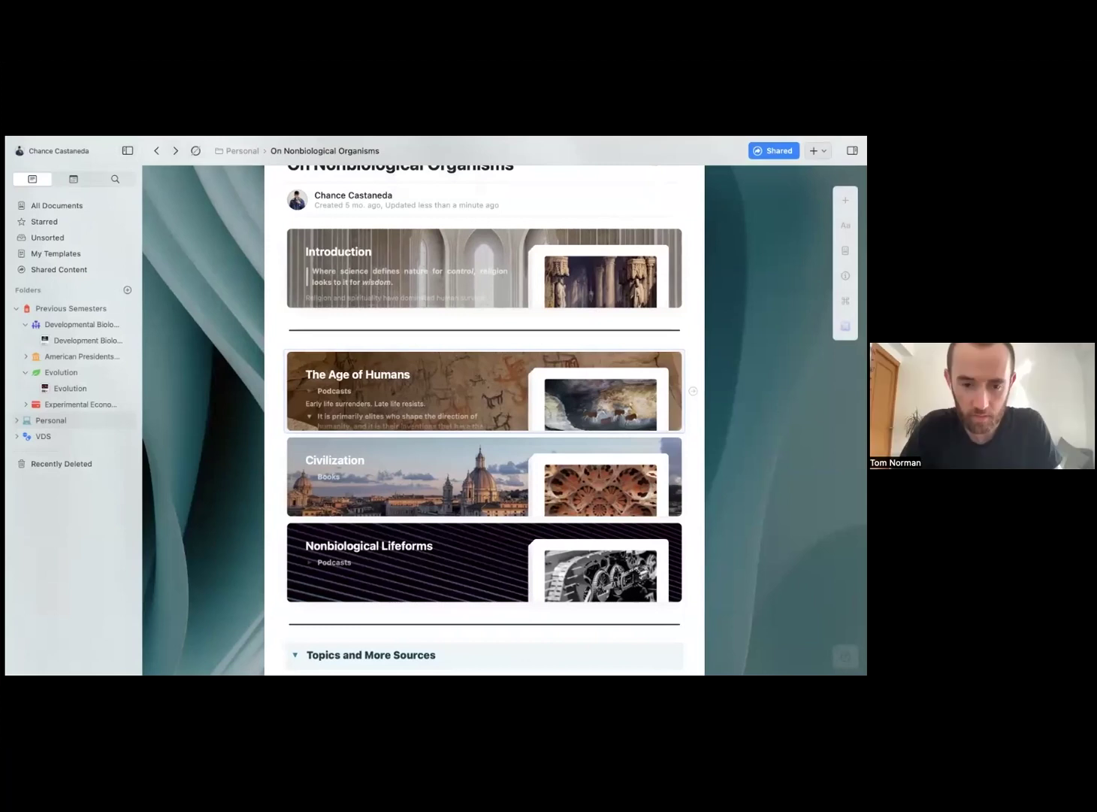
- Expand Selfish DNA under Selfish Behavior in Topics and More Sources and look through its linked sources
{"action": "scroll", "coordinate": [485, 421], "scroll_direction": "down", "scroll_amount": 3}
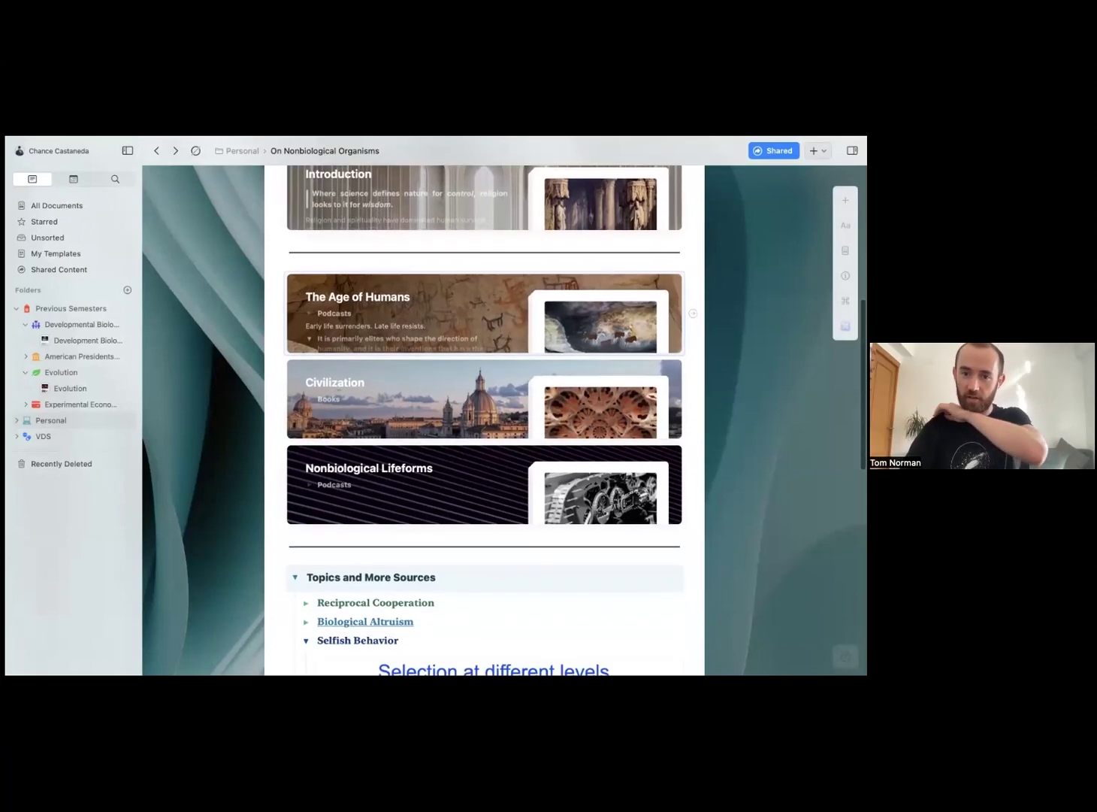
{"action": "scroll", "coordinate": [485, 420], "scroll_direction": "down", "scroll_amount": 3}
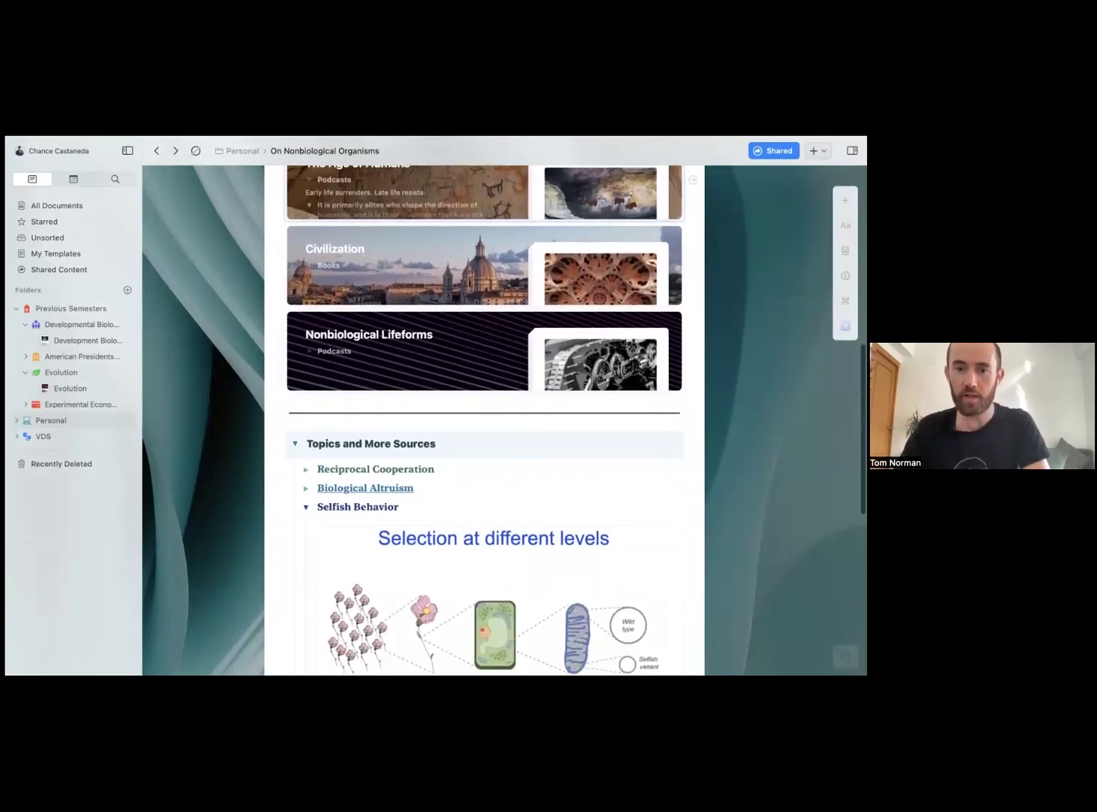
{"action": "scroll", "coordinate": [534, 487], "scroll_direction": "down", "scroll_amount": 5}
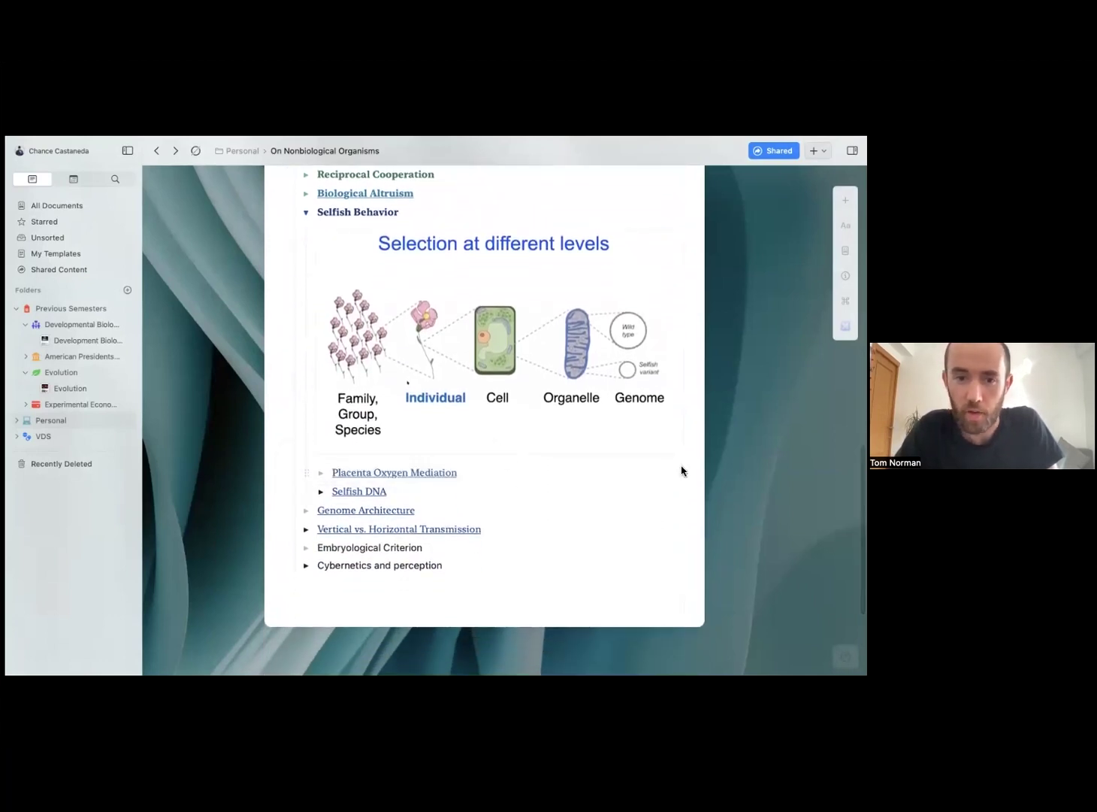
{"action": "left_click", "coordinate": [321, 493]}
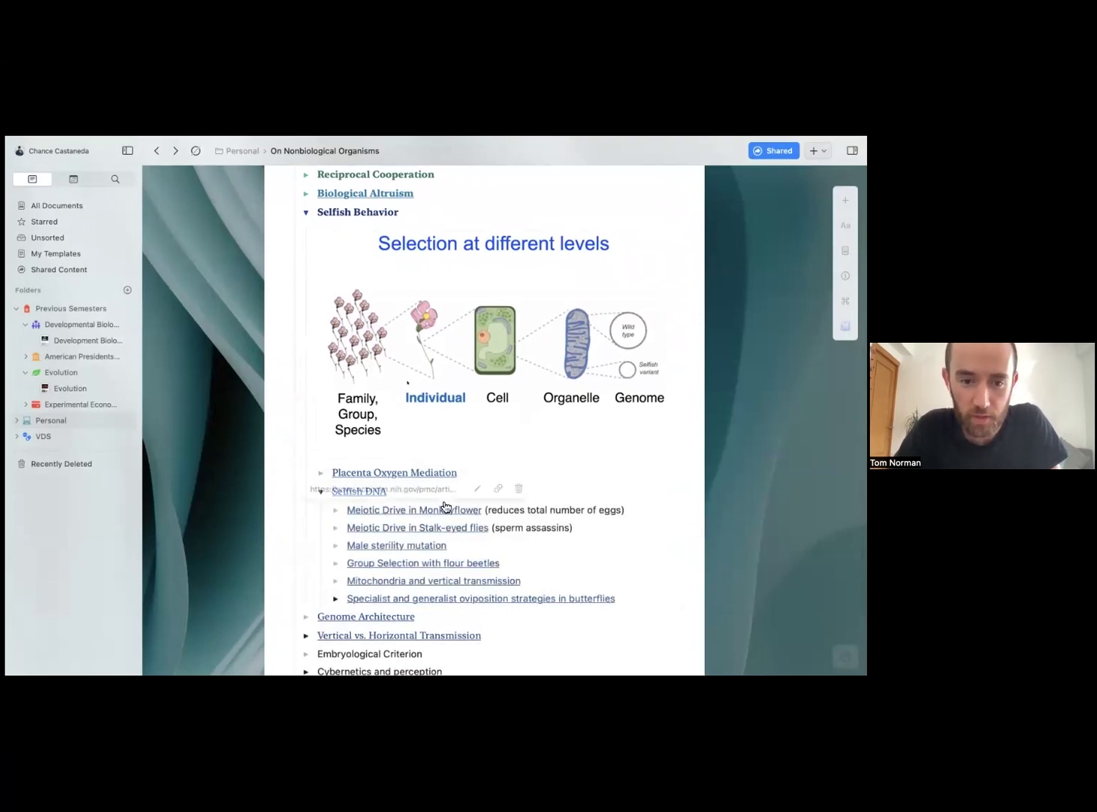
{"action": "scroll", "coordinate": [588, 429], "scroll_direction": "up", "scroll_amount": 2}
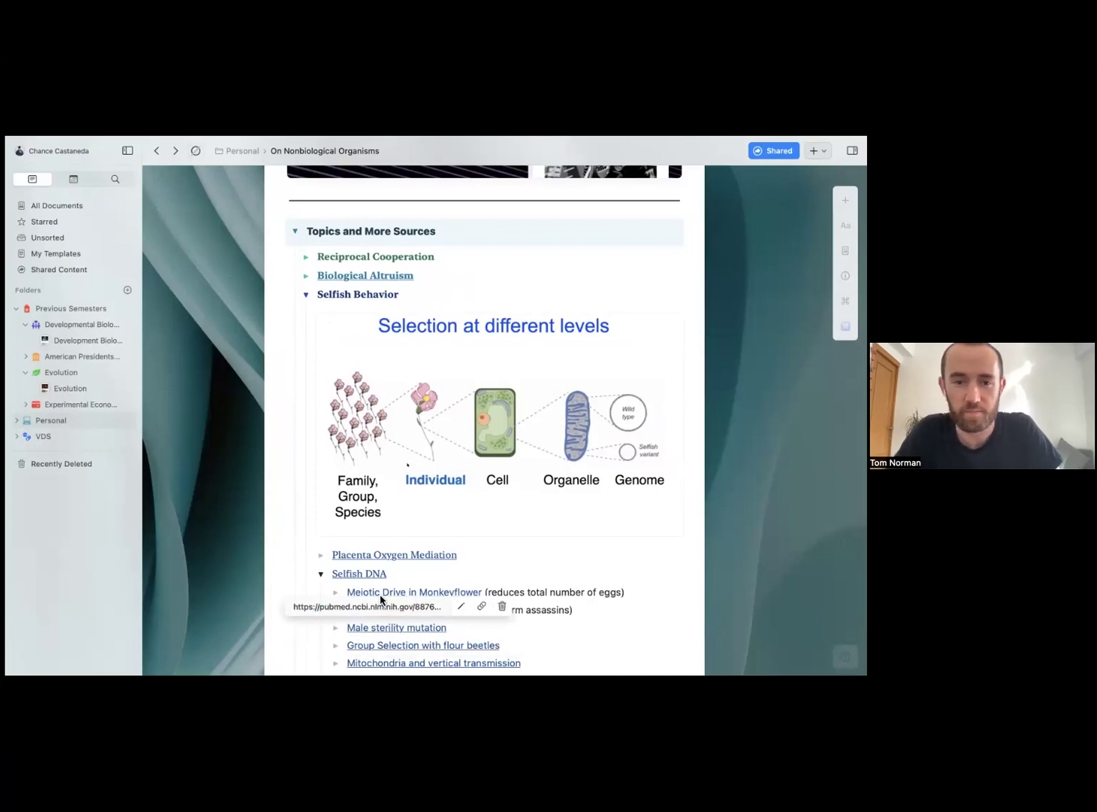
{"action": "mouse_move", "coordinate": [519, 573]}
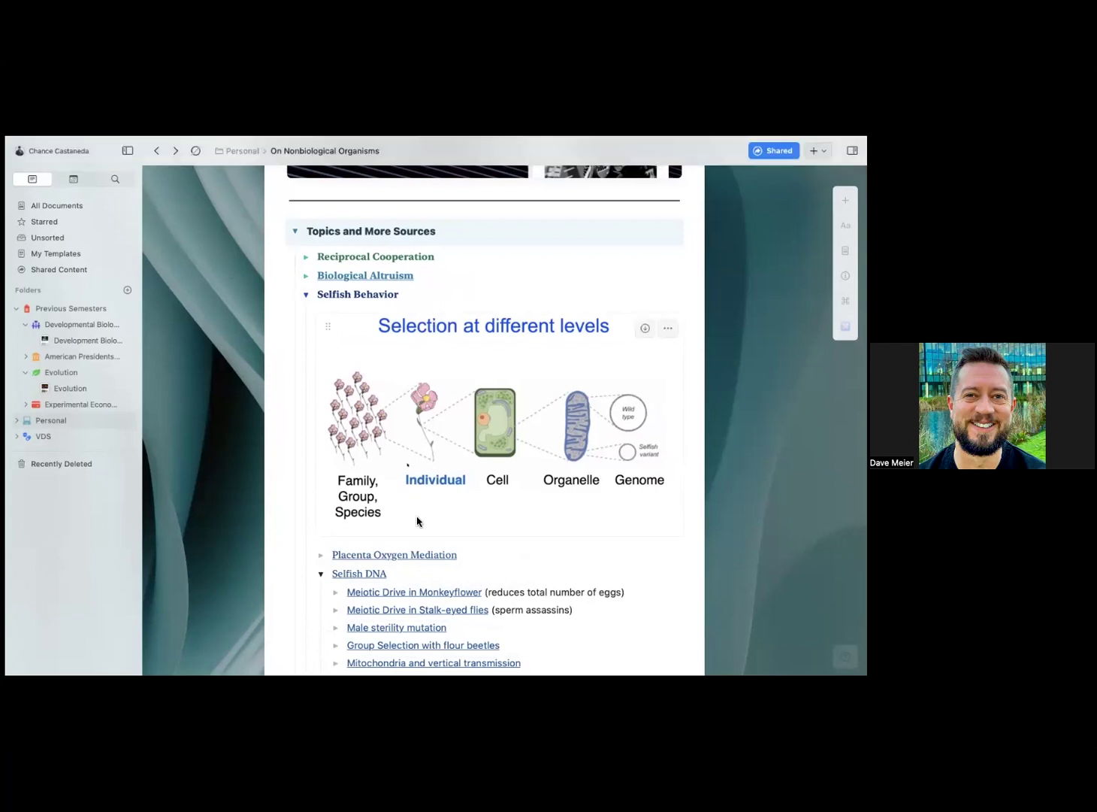
{"action": "scroll", "coordinate": [418, 519], "scroll_direction": "down", "scroll_amount": 2}
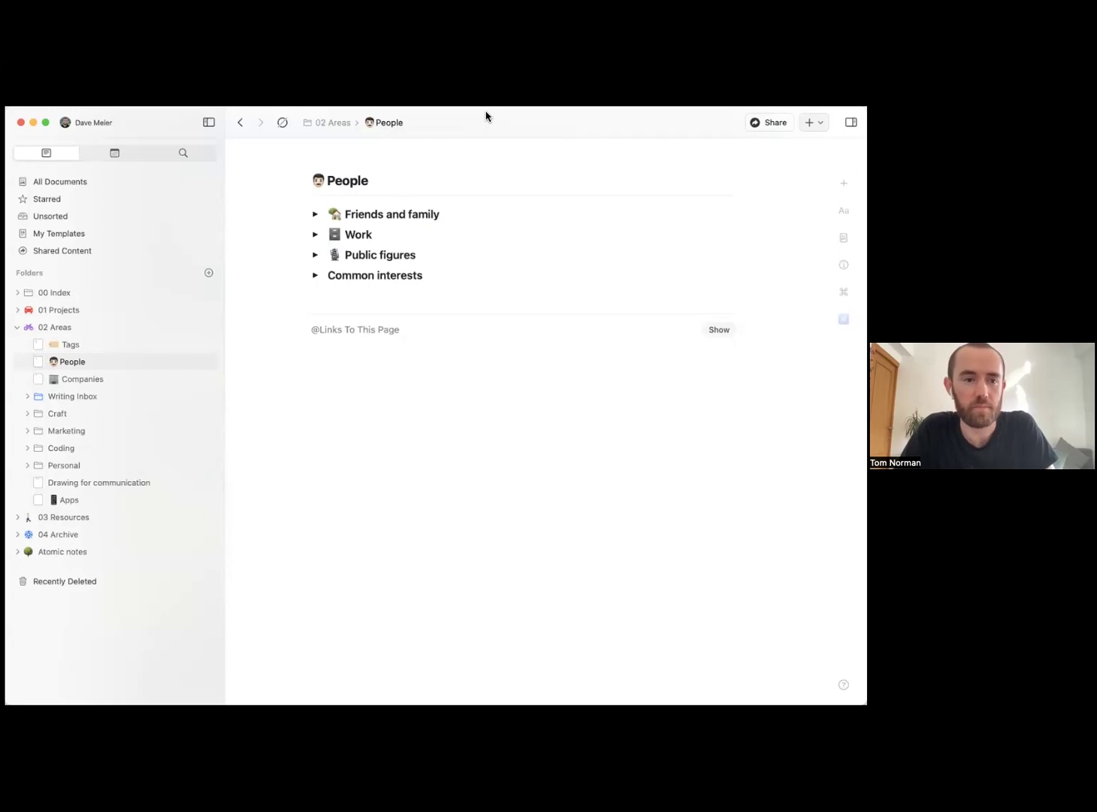
- Collapse and re-expand the 02 Areas folder, then open its Tags document and look over the tag groups
{"action": "left_click", "coordinate": [18, 328]}
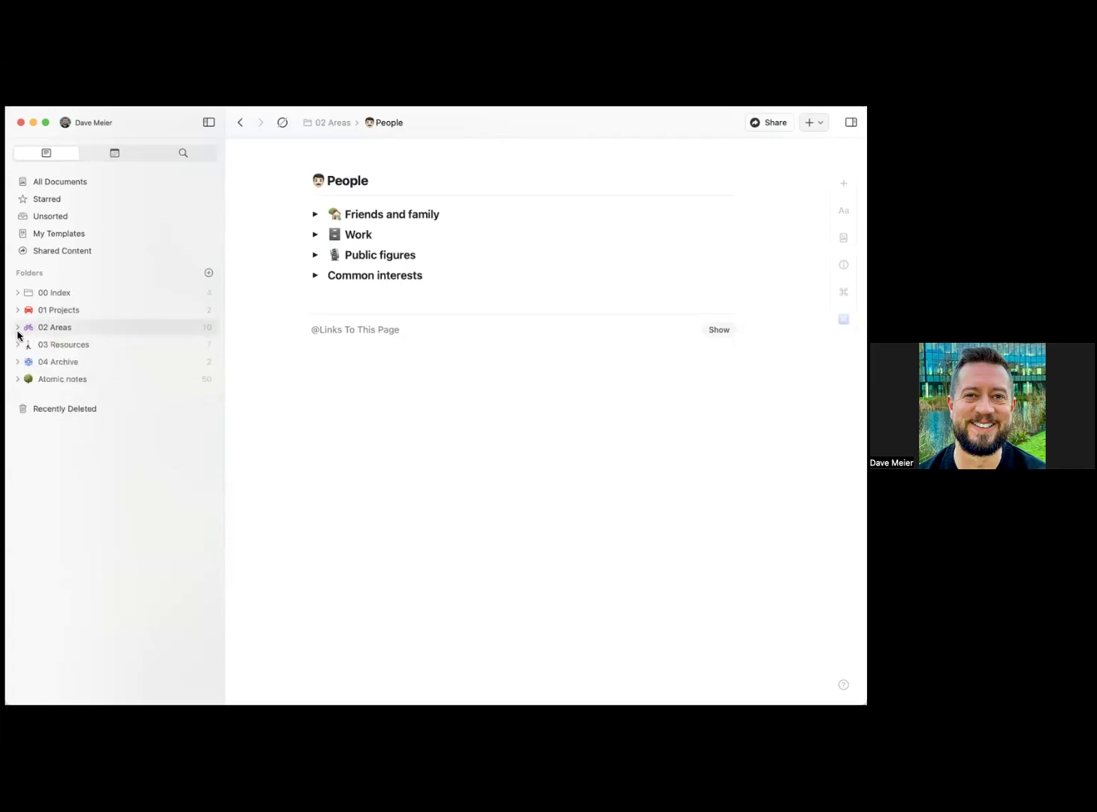
{"action": "left_click", "coordinate": [18, 328]}
{"action": "left_click", "coordinate": [82, 345]}
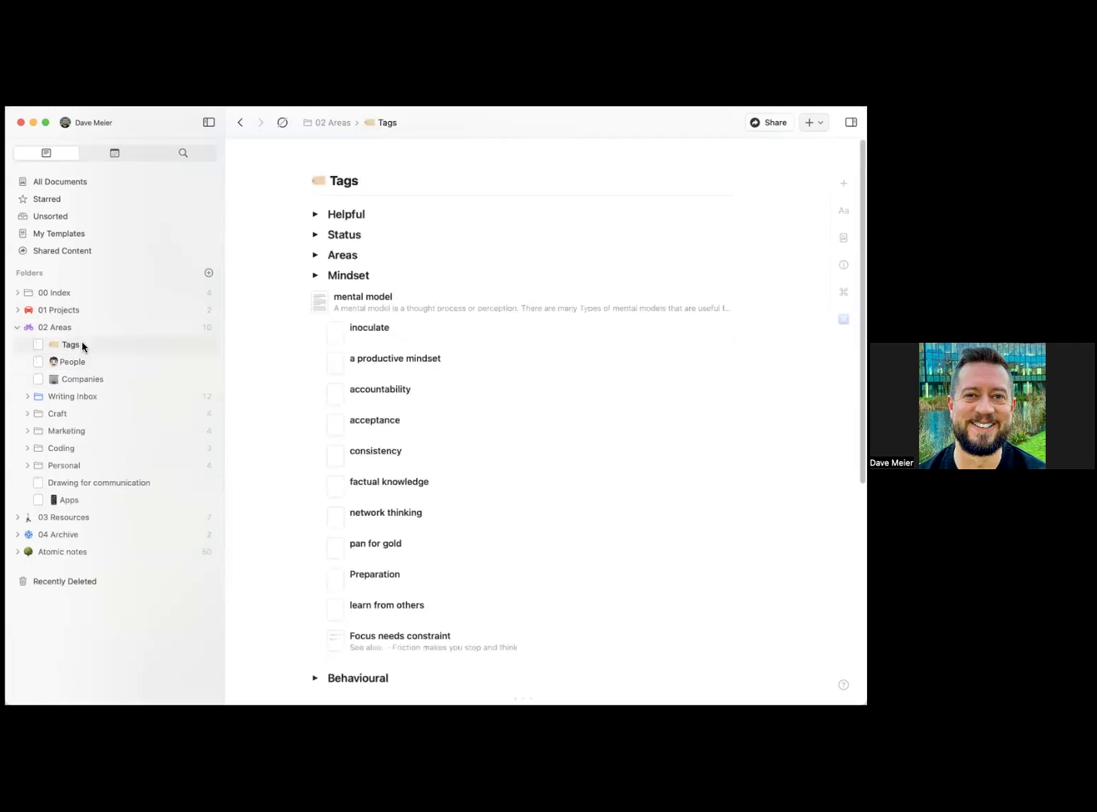
{"action": "scroll", "coordinate": [250, 397], "scroll_direction": "down", "scroll_amount": 5}
{"action": "scroll", "coordinate": [250, 397], "scroll_direction": "up", "scroll_amount": 5}
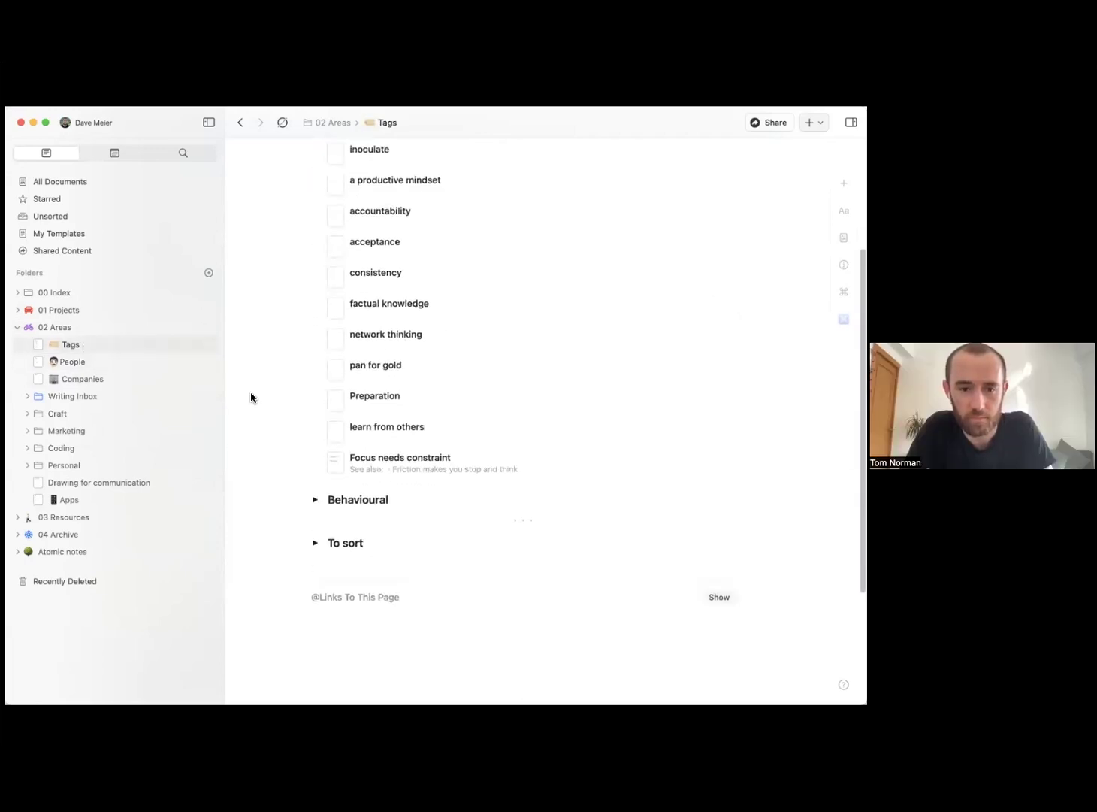
- Check the Mindset and Status tag groups, collapsing each again, and expand the Areas and Helpful groups
{"action": "left_click", "coordinate": [316, 275]}
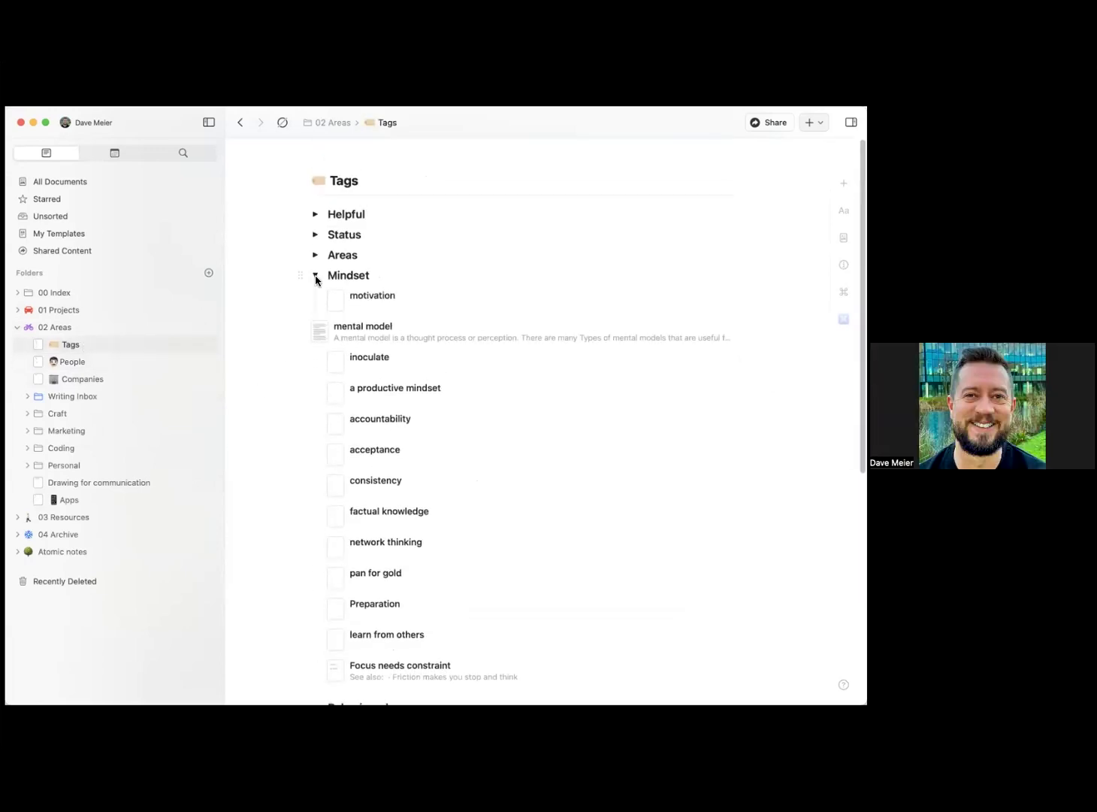
{"action": "left_click", "coordinate": [316, 275]}
{"action": "left_click", "coordinate": [316, 256]}
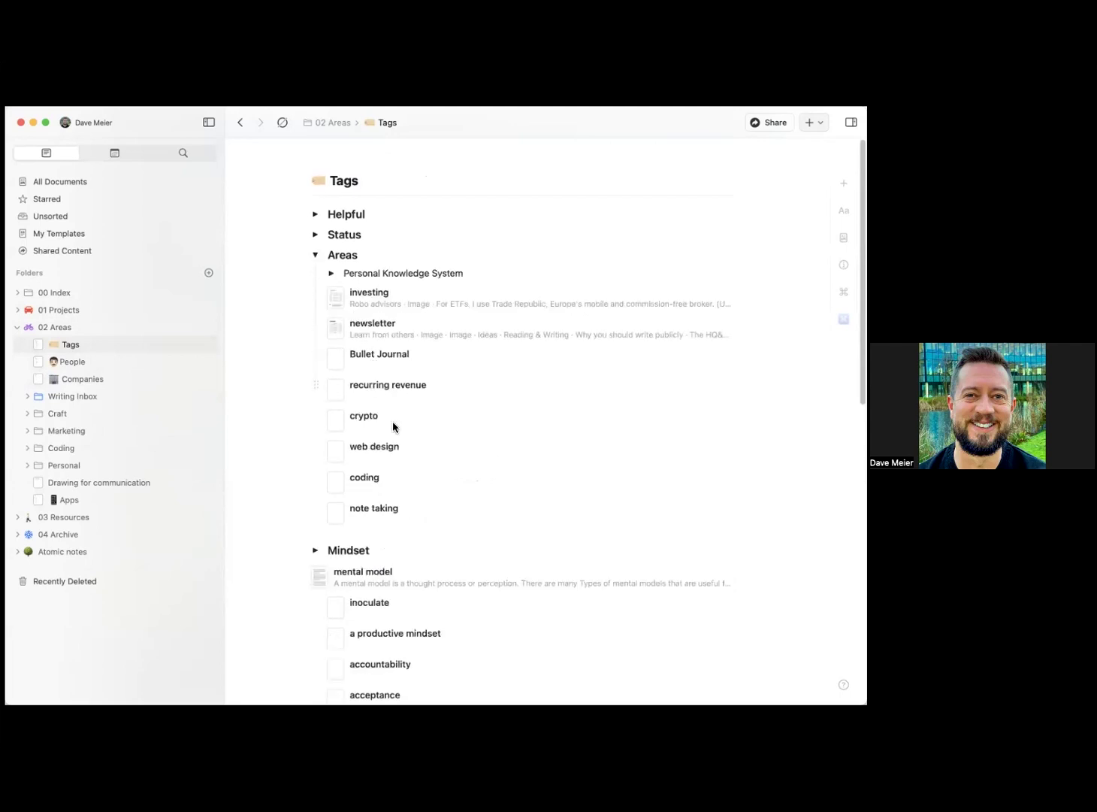
{"action": "left_click", "coordinate": [316, 235]}
{"action": "left_click", "coordinate": [316, 235]}
{"action": "left_click", "coordinate": [316, 214]}
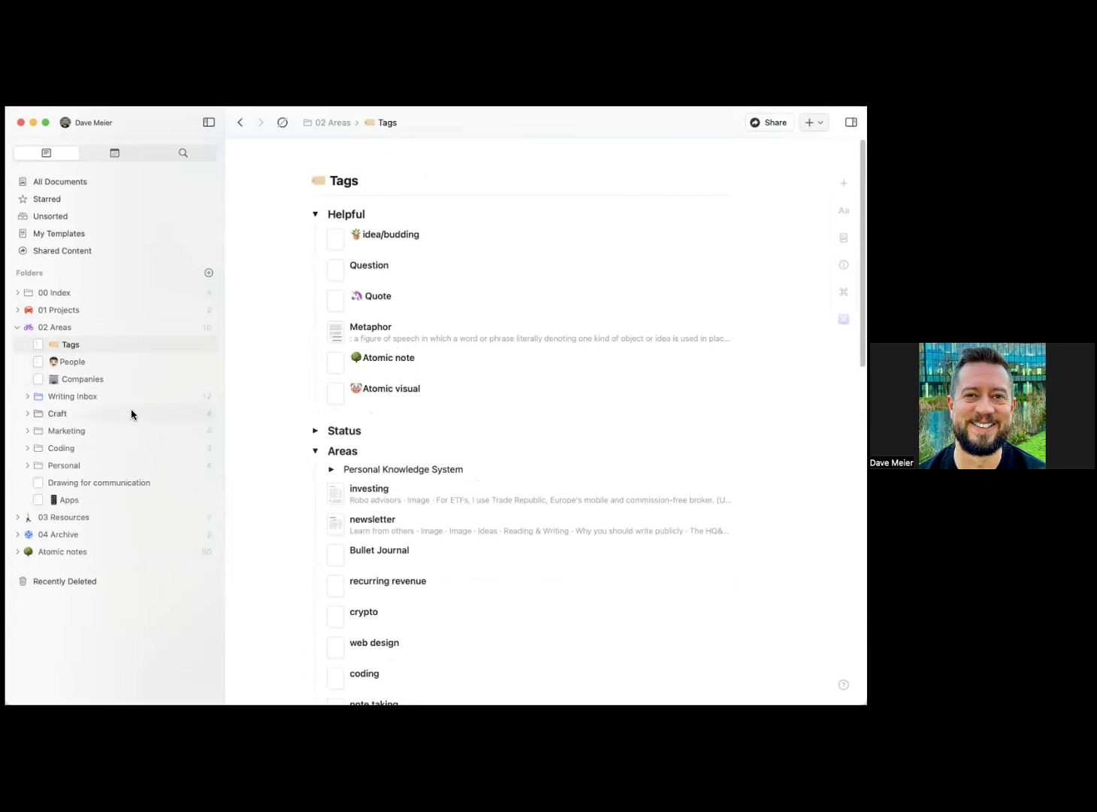
- Open the People document, check the Friends and family group, and open the first contact's page under Work
{"action": "left_click", "coordinate": [66, 361]}
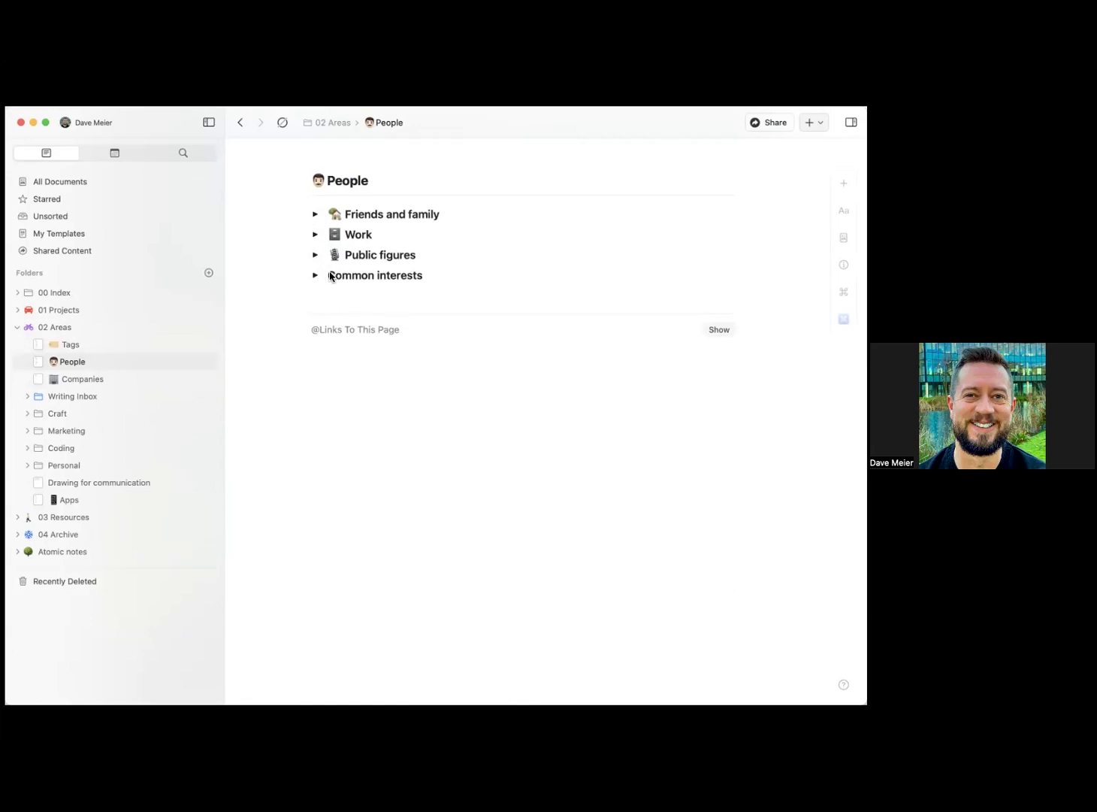
{"action": "left_click", "coordinate": [316, 216]}
{"action": "left_click", "coordinate": [316, 216]}
{"action": "left_click", "coordinate": [316, 234]}
{"action": "left_click", "coordinate": [338, 263]}
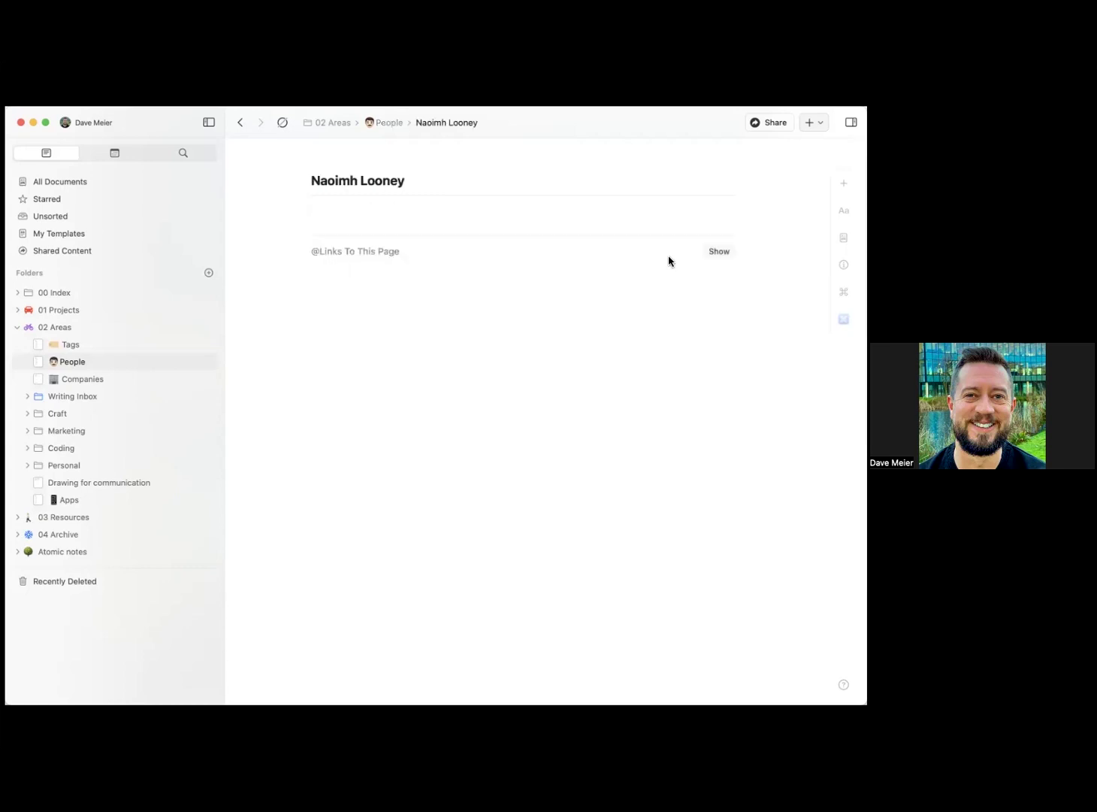
- Show the links to the contact's page, return to People, and collapse the Work group
{"action": "left_click", "coordinate": [723, 252]}
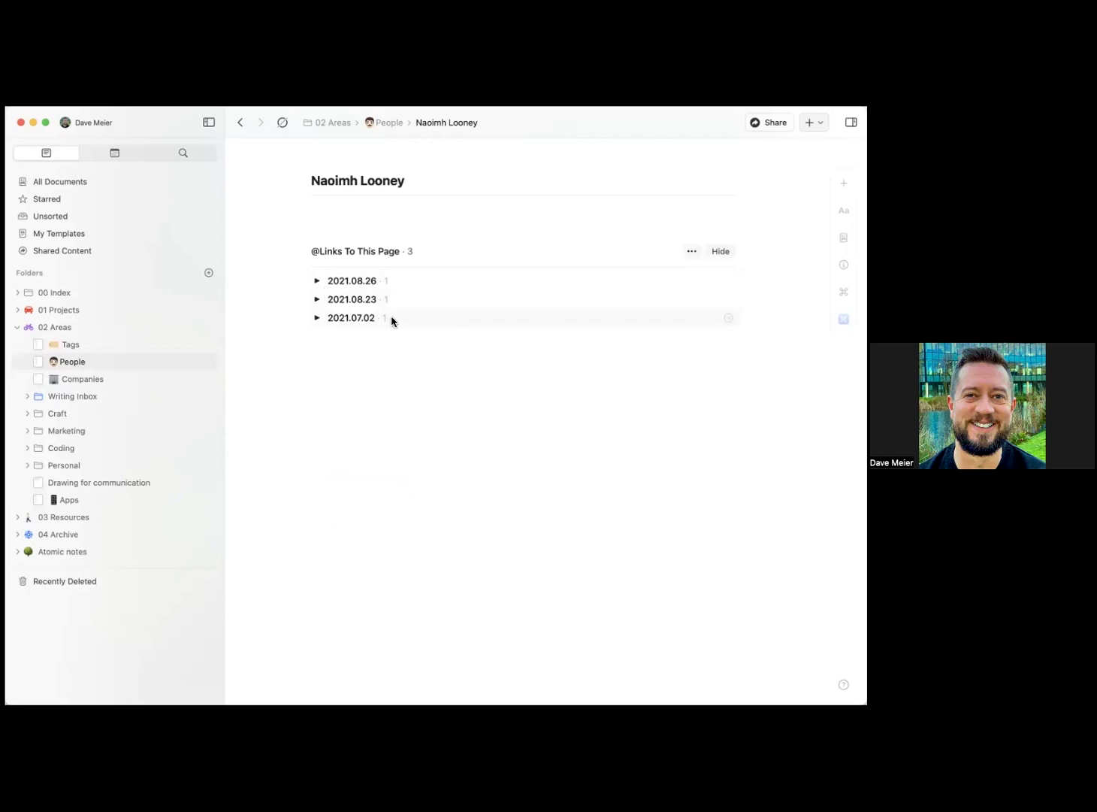
{"action": "key", "text": "super+bracketleft"}
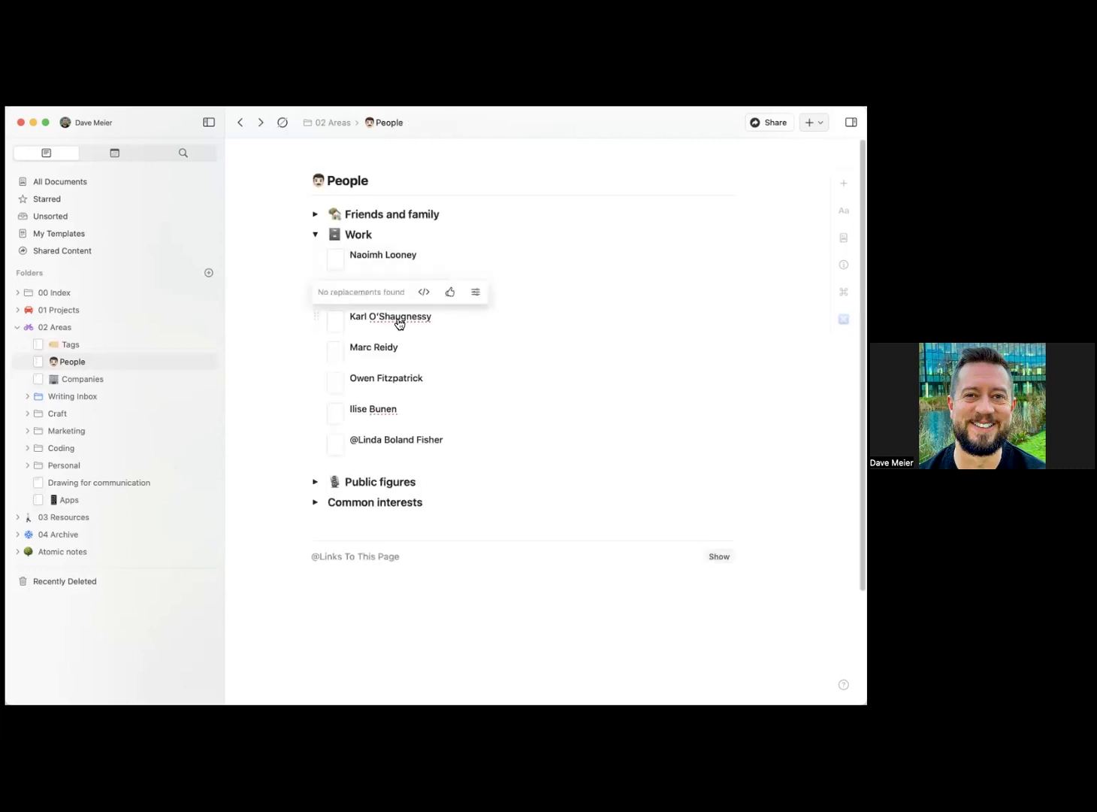
{"action": "left_click", "coordinate": [315, 235]}
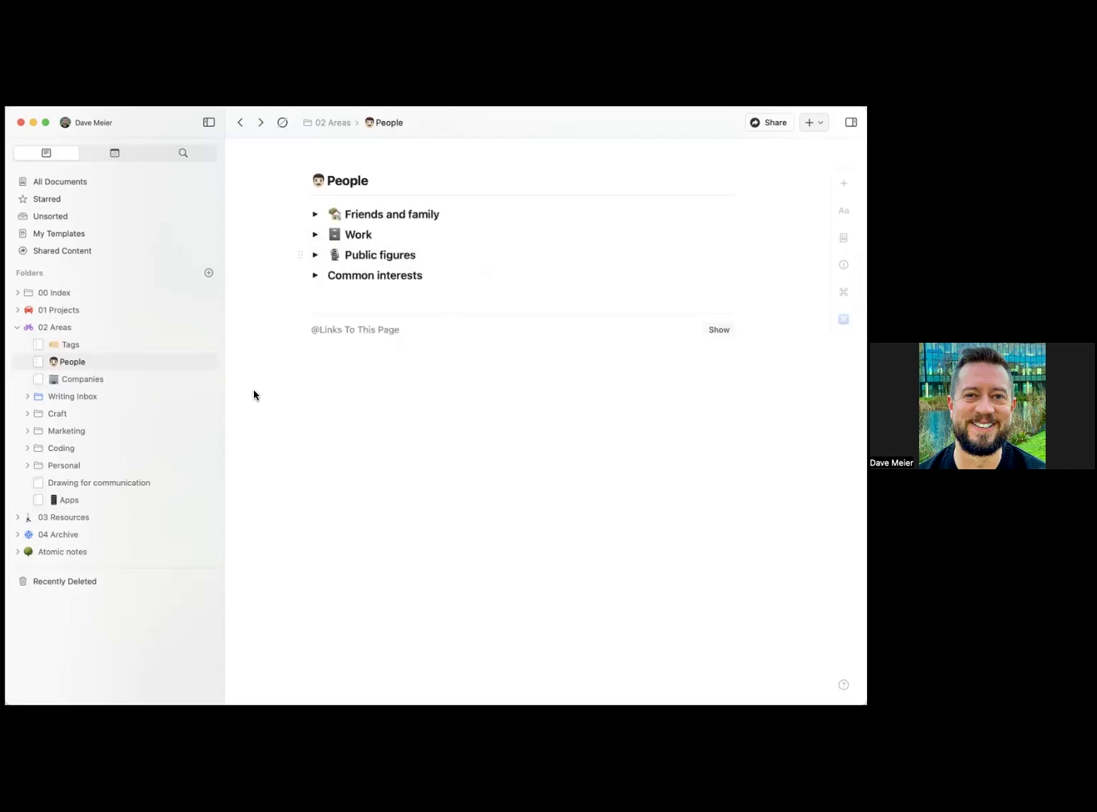
- Open the Companies document, expand the Public group, and open the Apple page to view its backlinks
{"action": "left_click", "coordinate": [81, 379]}
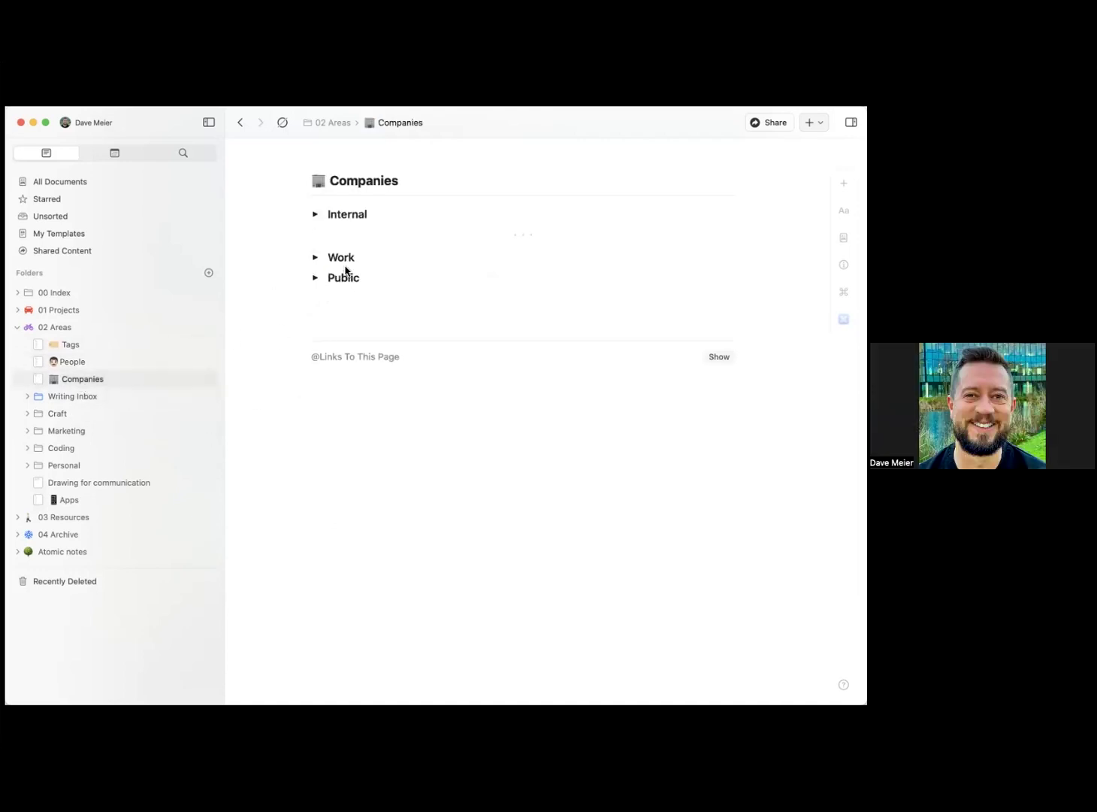
{"action": "left_click", "coordinate": [315, 278]}
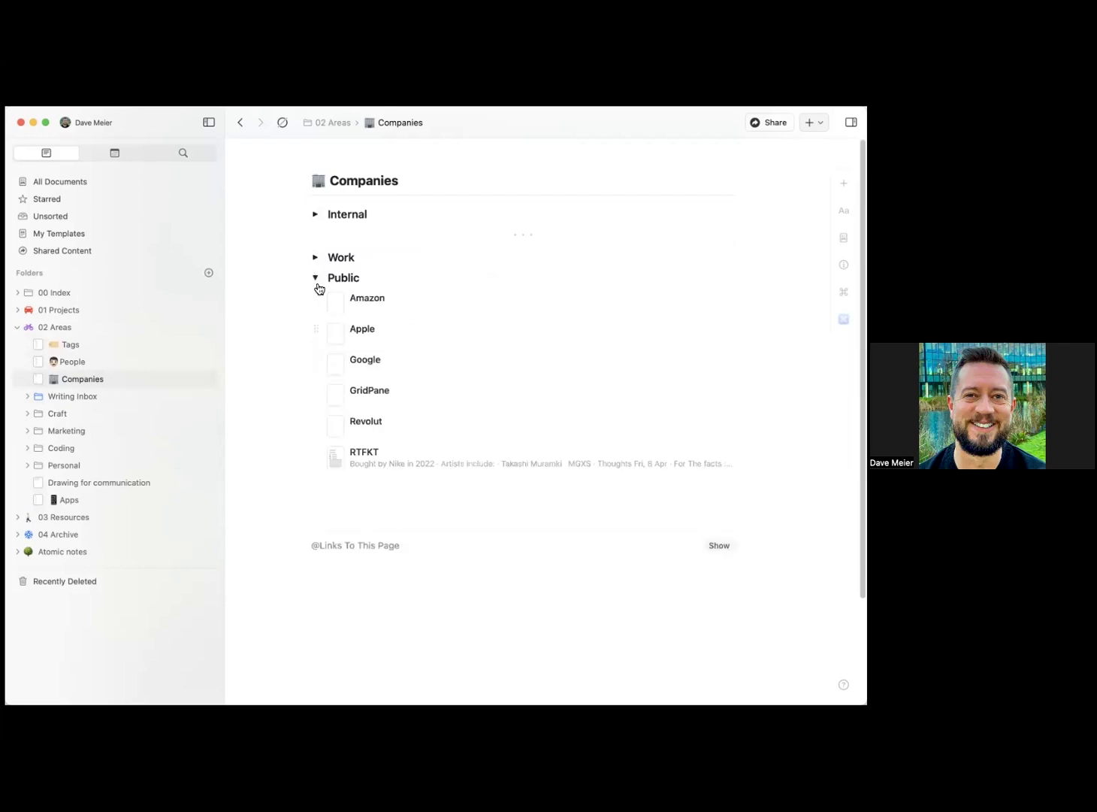
{"action": "left_click", "coordinate": [342, 342]}
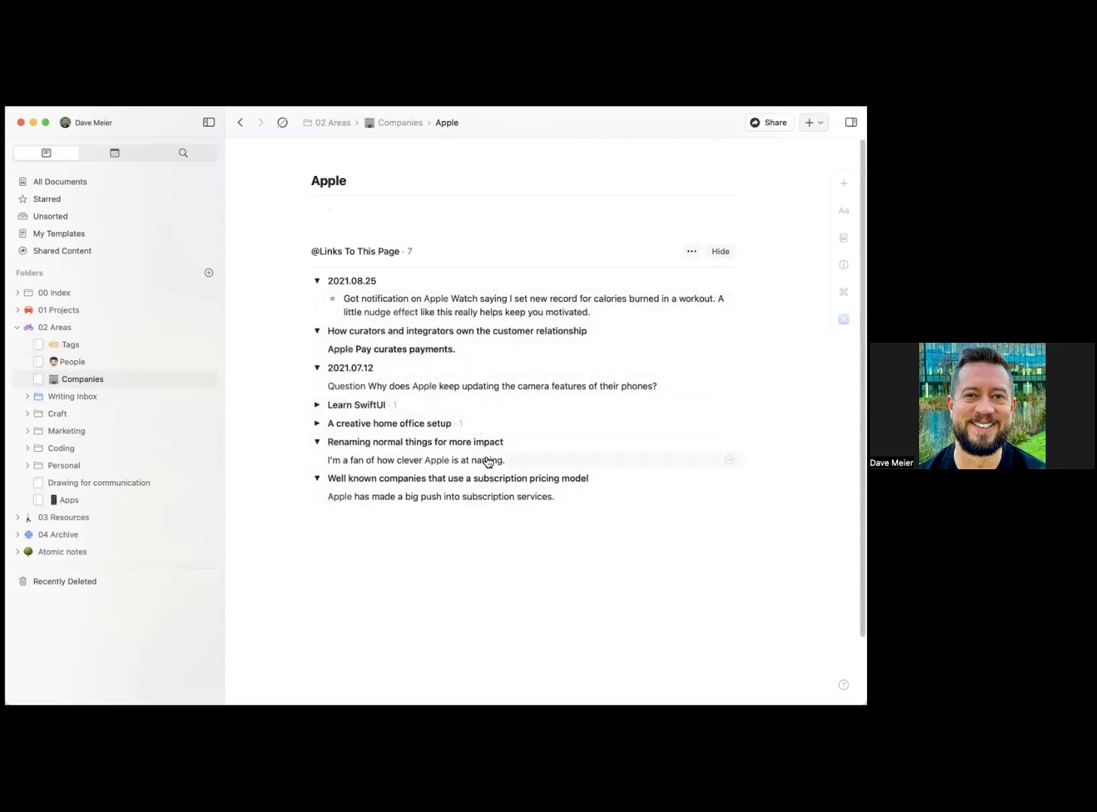
- Return to the Companies document, collapse the Public group, and briefly check the Work group
{"action": "key", "text": "super+bracketleft"}
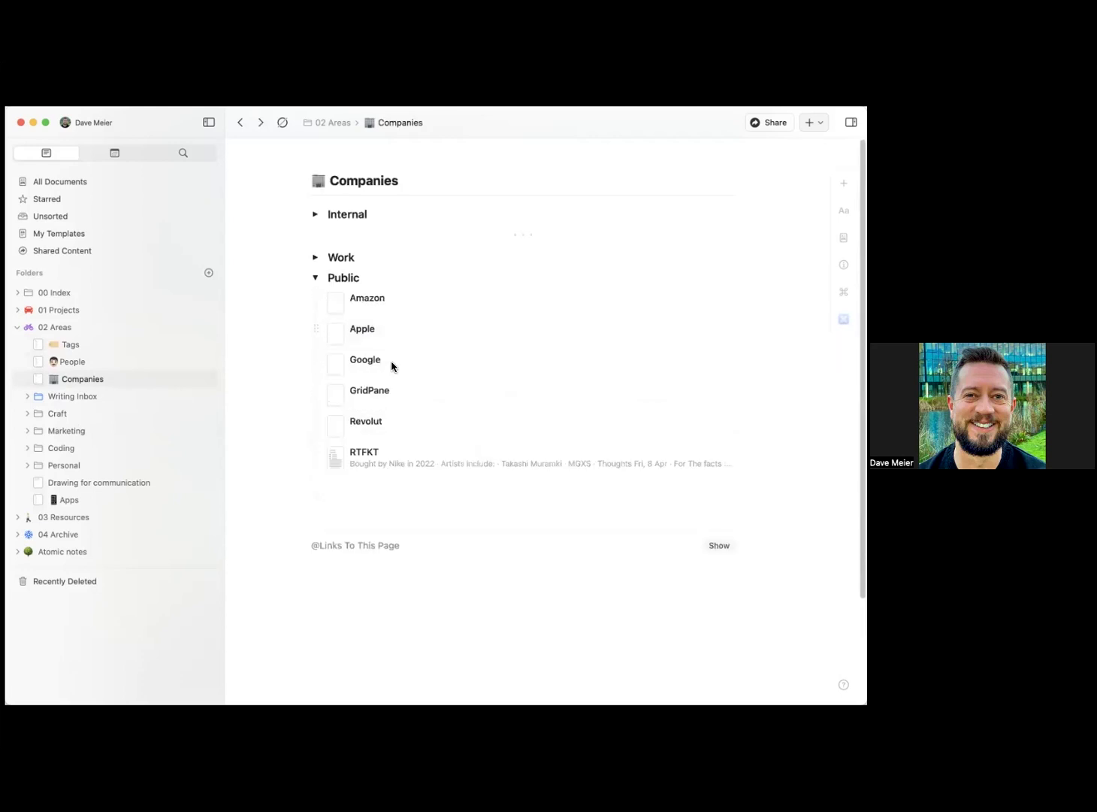
{"action": "left_click", "coordinate": [315, 278]}
{"action": "left_click", "coordinate": [316, 258]}
{"action": "left_click", "coordinate": [316, 260]}
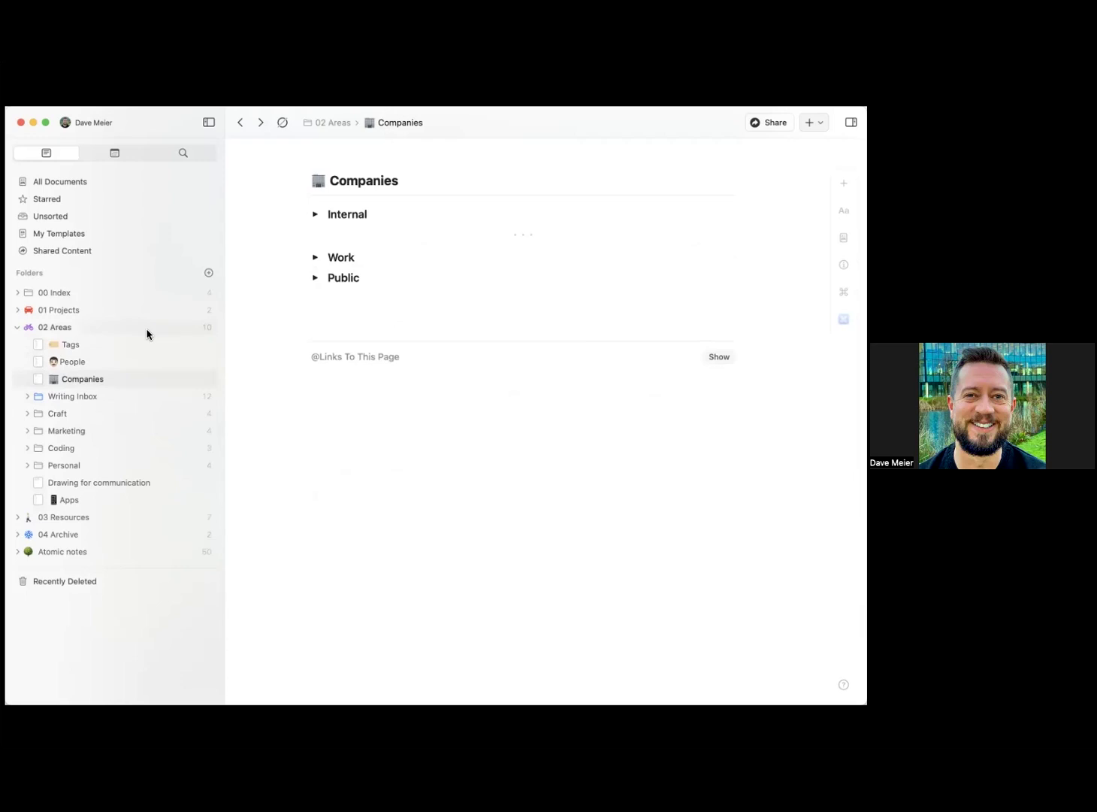
- Reopen the Tags document in 02 Areas and review its full list of tag groups
{"action": "left_click", "coordinate": [106, 359]}
{"action": "left_click", "coordinate": [106, 349]}
{"action": "scroll", "coordinate": [292, 391], "scroll_direction": "down", "scroll_amount": 5}
{"action": "scroll", "coordinate": [290, 393], "scroll_direction": "down", "scroll_amount": 4}
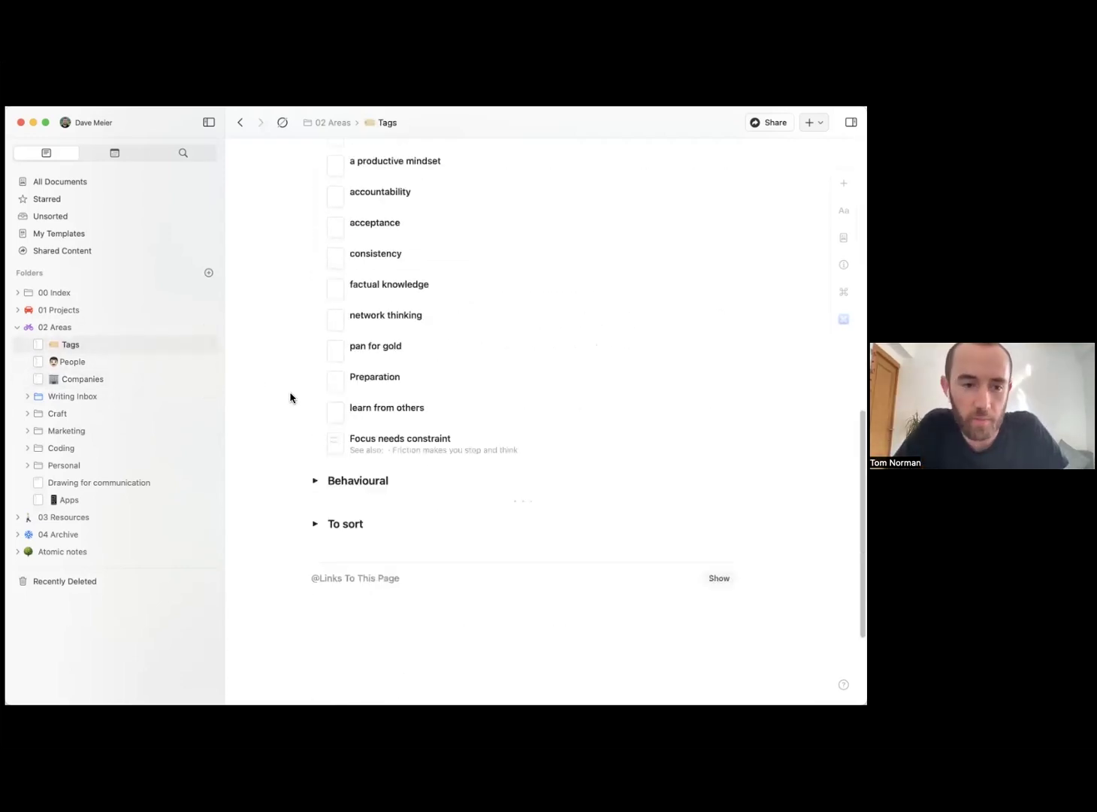
{"action": "scroll", "coordinate": [292, 397], "scroll_direction": "up", "scroll_amount": 5}
{"action": "scroll", "coordinate": [291, 396], "scroll_direction": "up", "scroll_amount": 4}
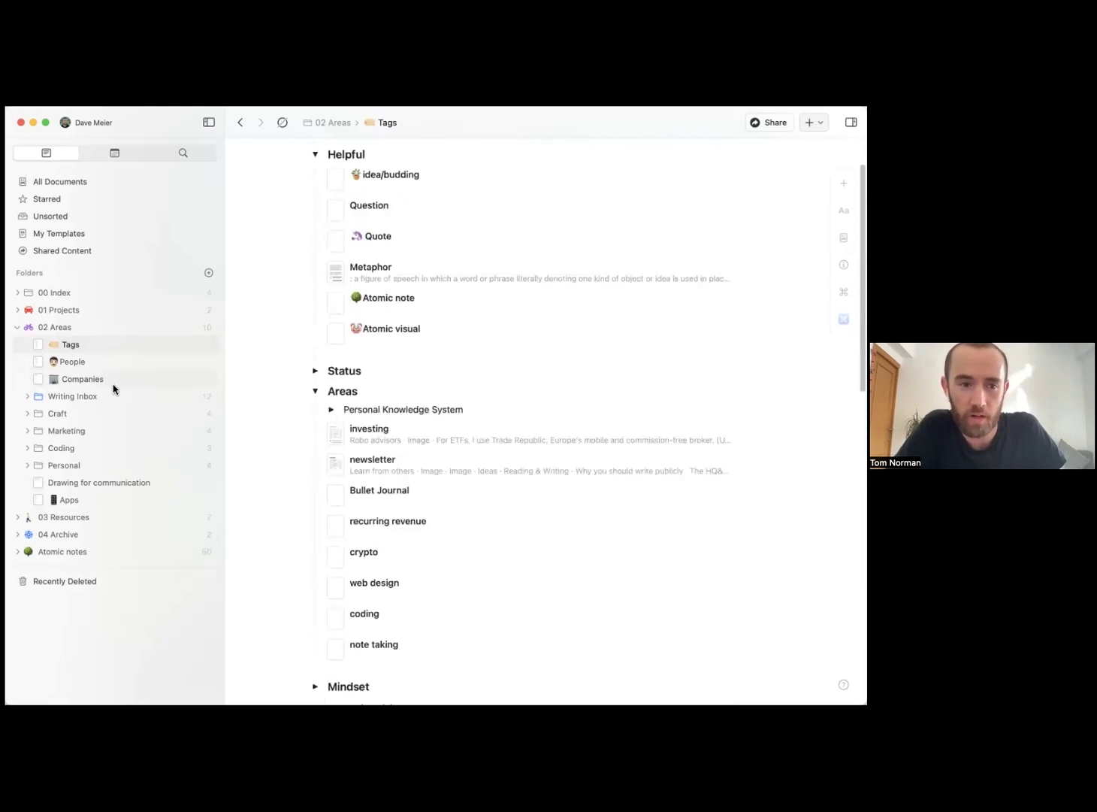
- Open the People document, briefly check the Work group, and expand the Common interests group
{"action": "left_click", "coordinate": [91, 368]}
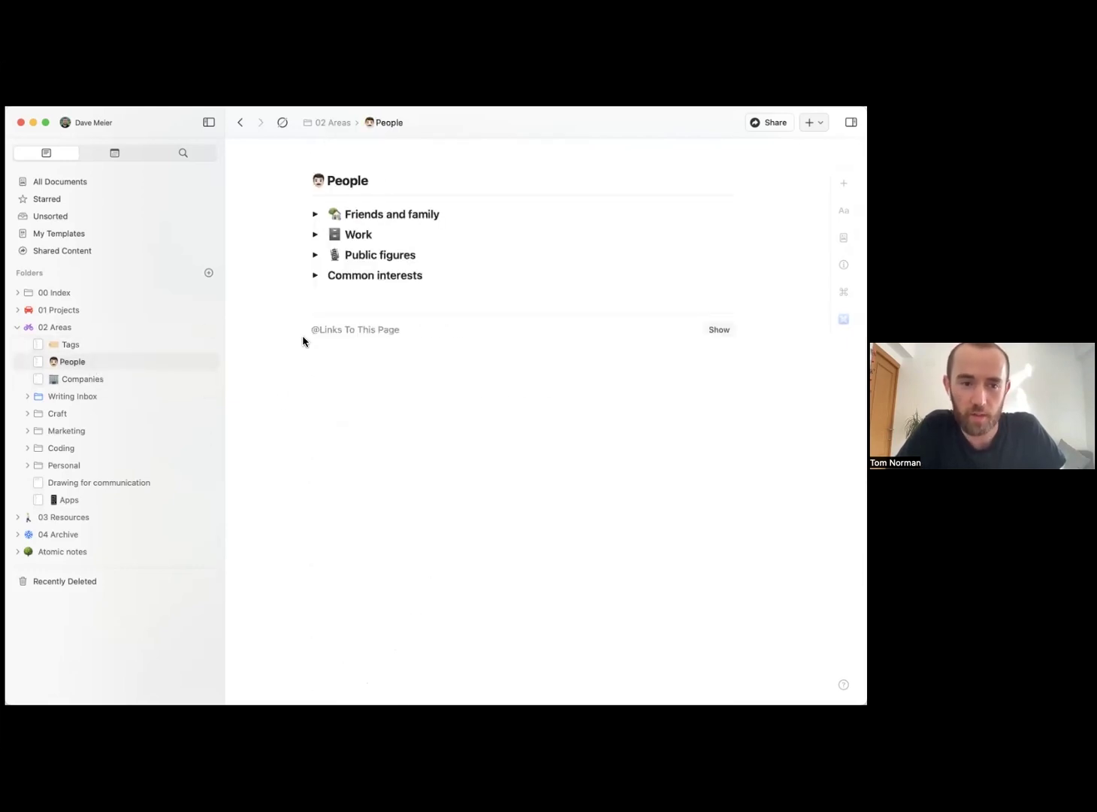
{"action": "left_click", "coordinate": [316, 236]}
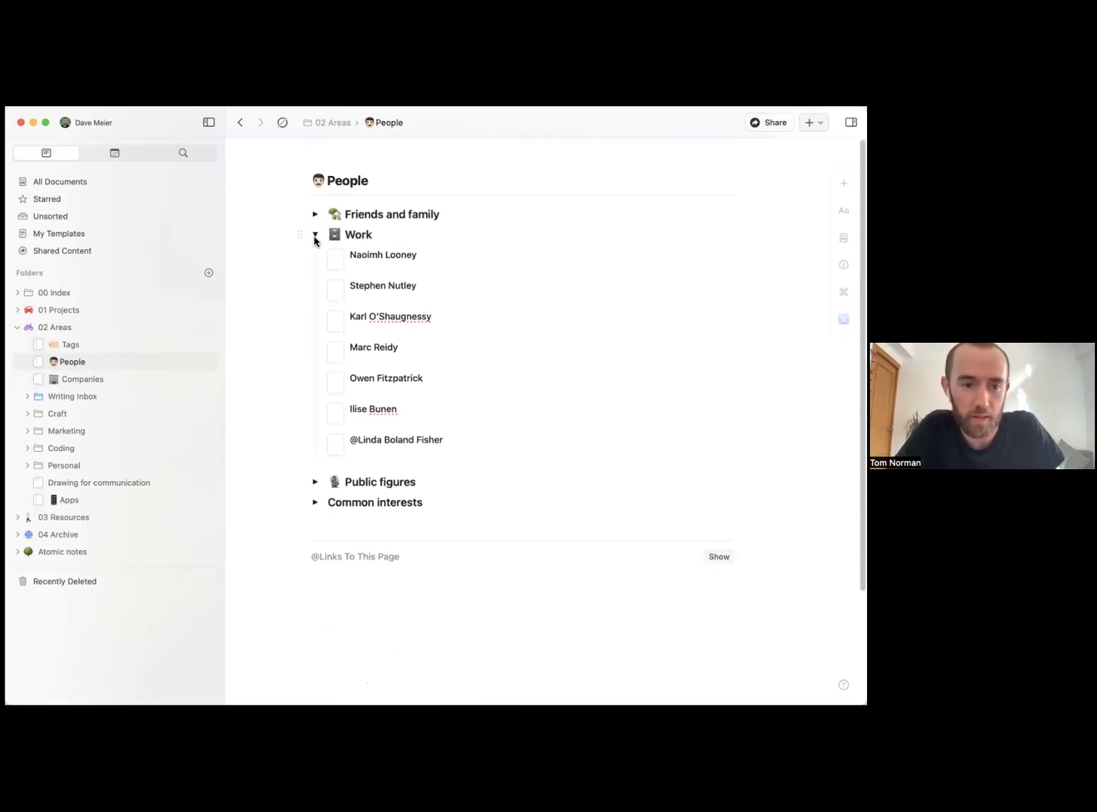
{"action": "left_click", "coordinate": [315, 235]}
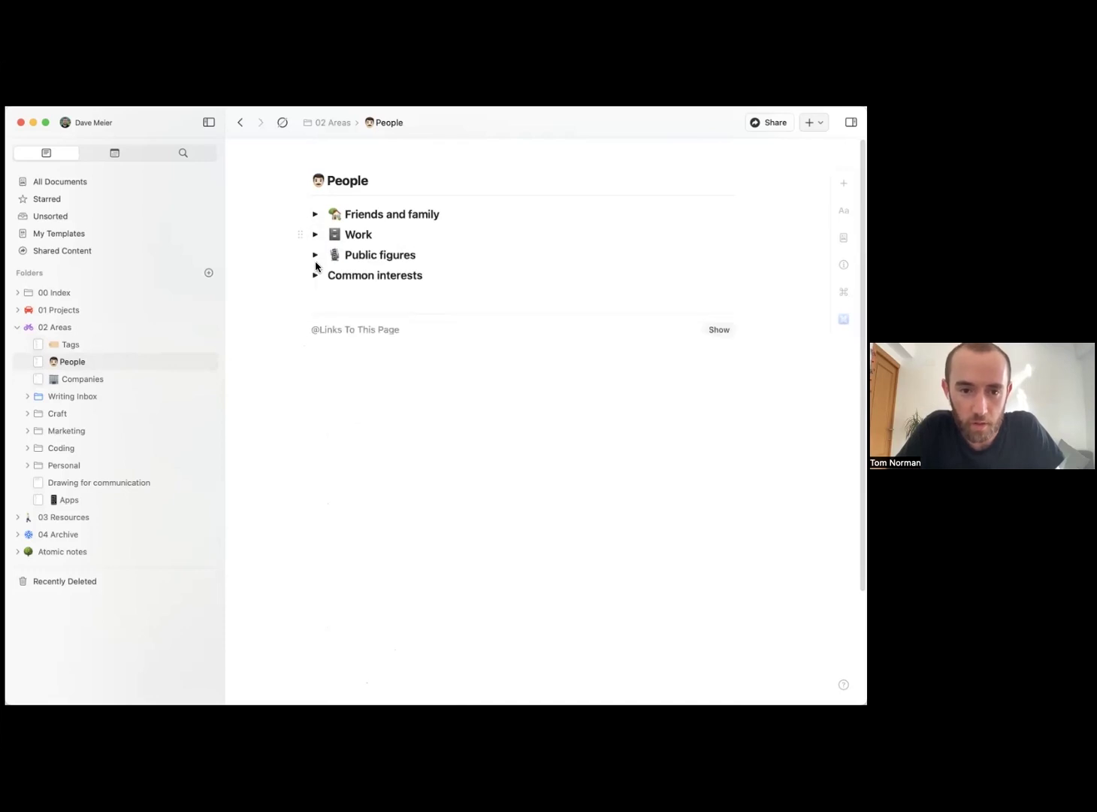
{"action": "left_click", "coordinate": [314, 275]}
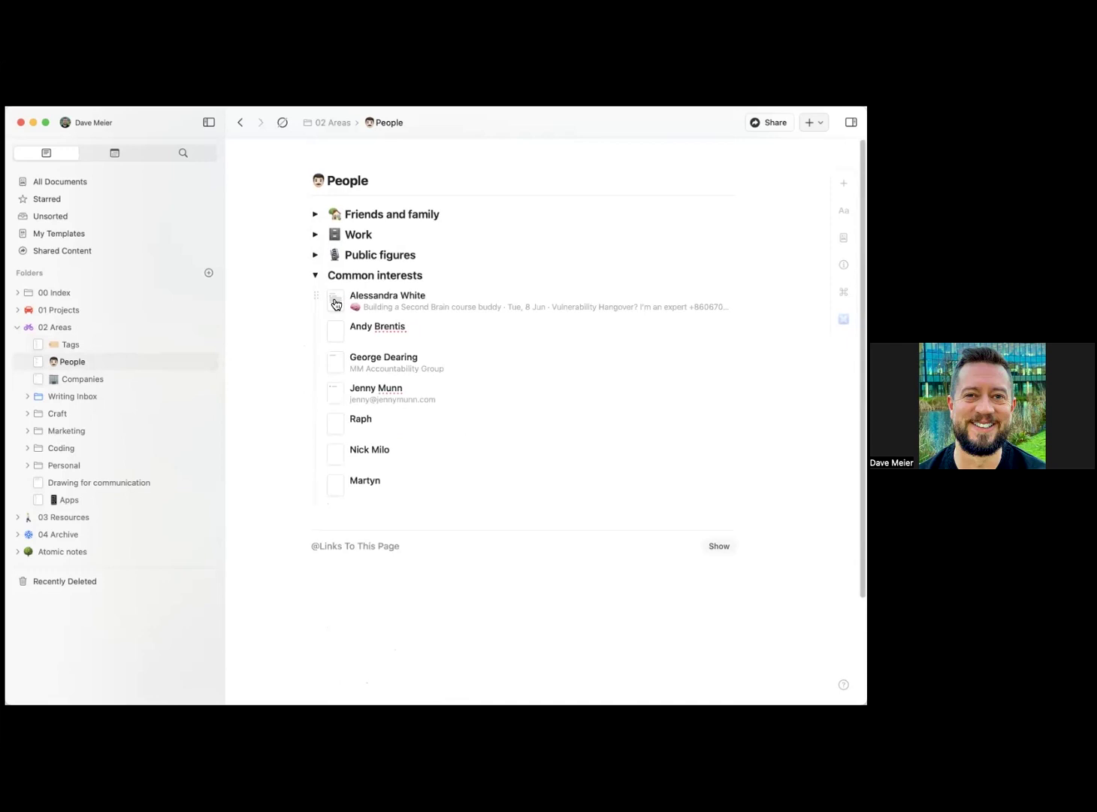
- Open the first contact's page under Common interests, review its notes and backlinks, and return to People
{"action": "left_click", "coordinate": [336, 304]}
{"action": "scroll", "coordinate": [355, 324], "scroll_direction": "down", "scroll_amount": 3}
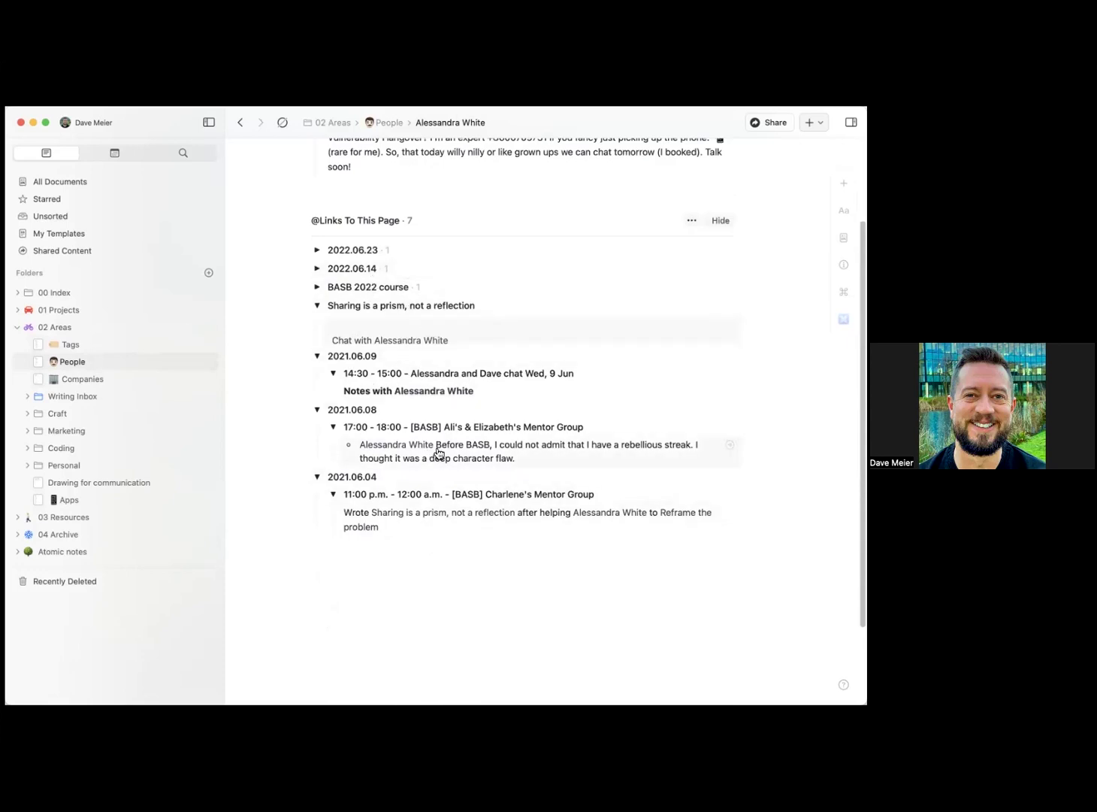
{"action": "scroll", "coordinate": [414, 336], "scroll_direction": "up", "scroll_amount": 2}
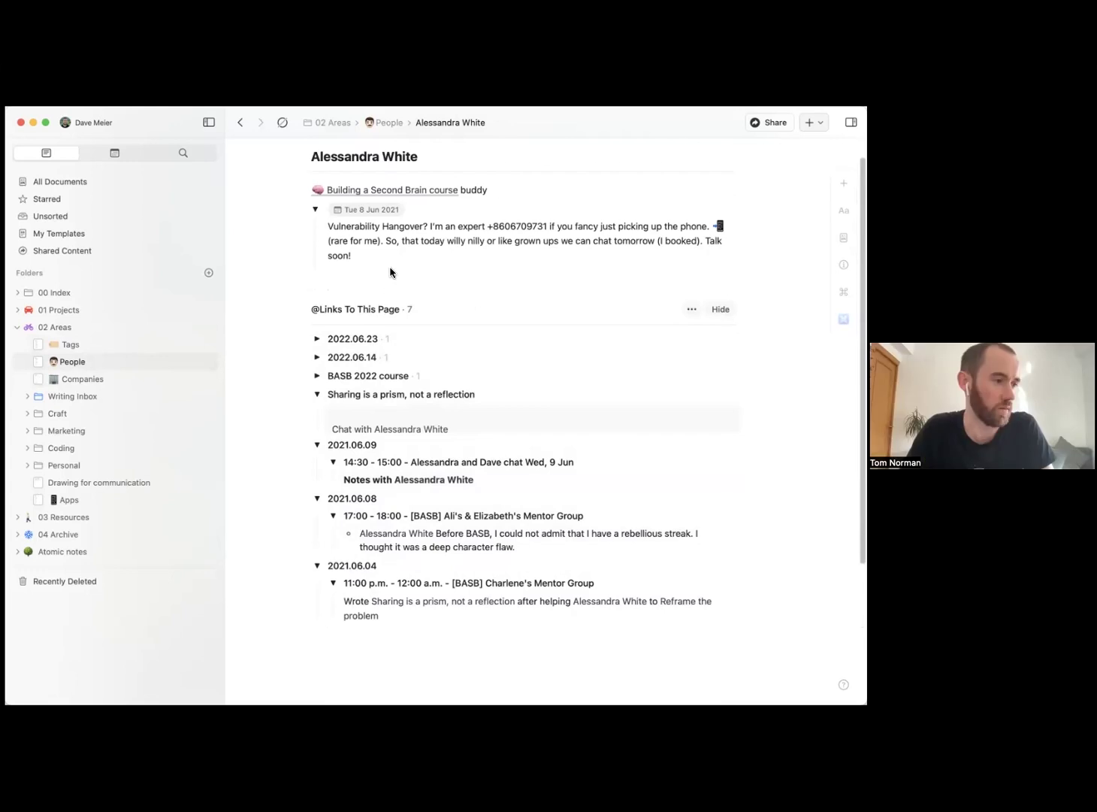
{"action": "left_click", "coordinate": [389, 122]}
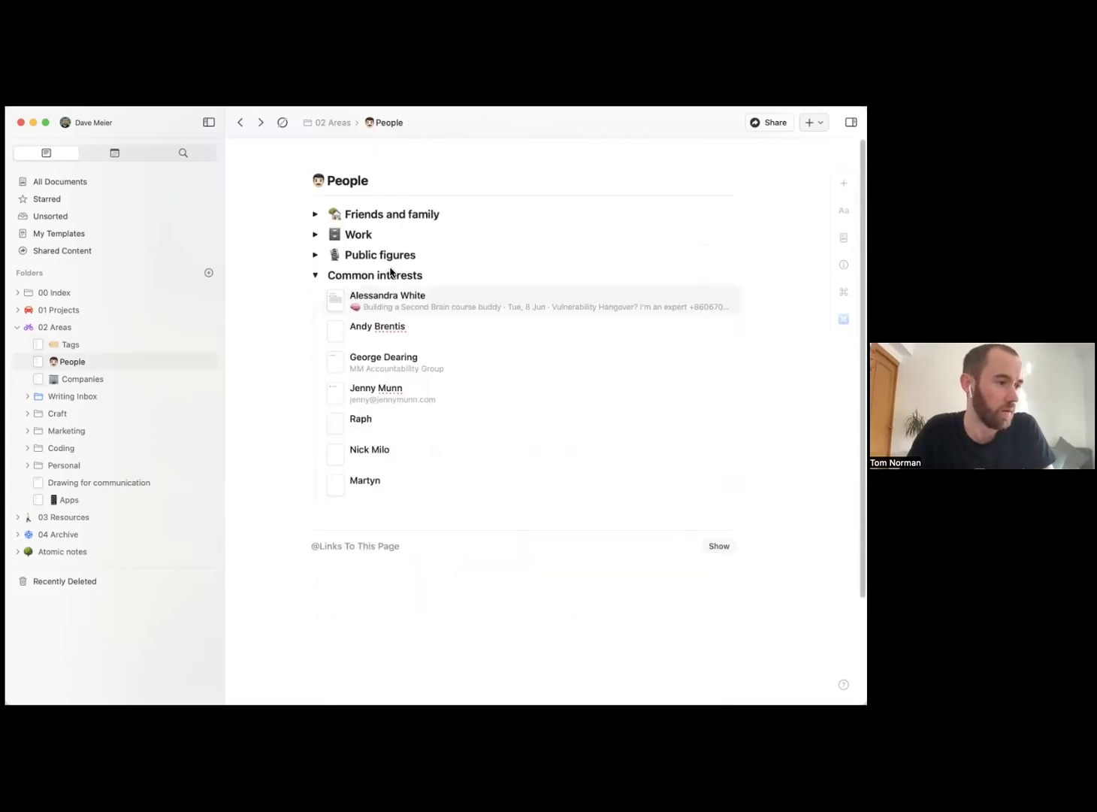
- Open the Companies document and briefly check the pages in its Internal group
{"action": "left_click", "coordinate": [104, 377]}
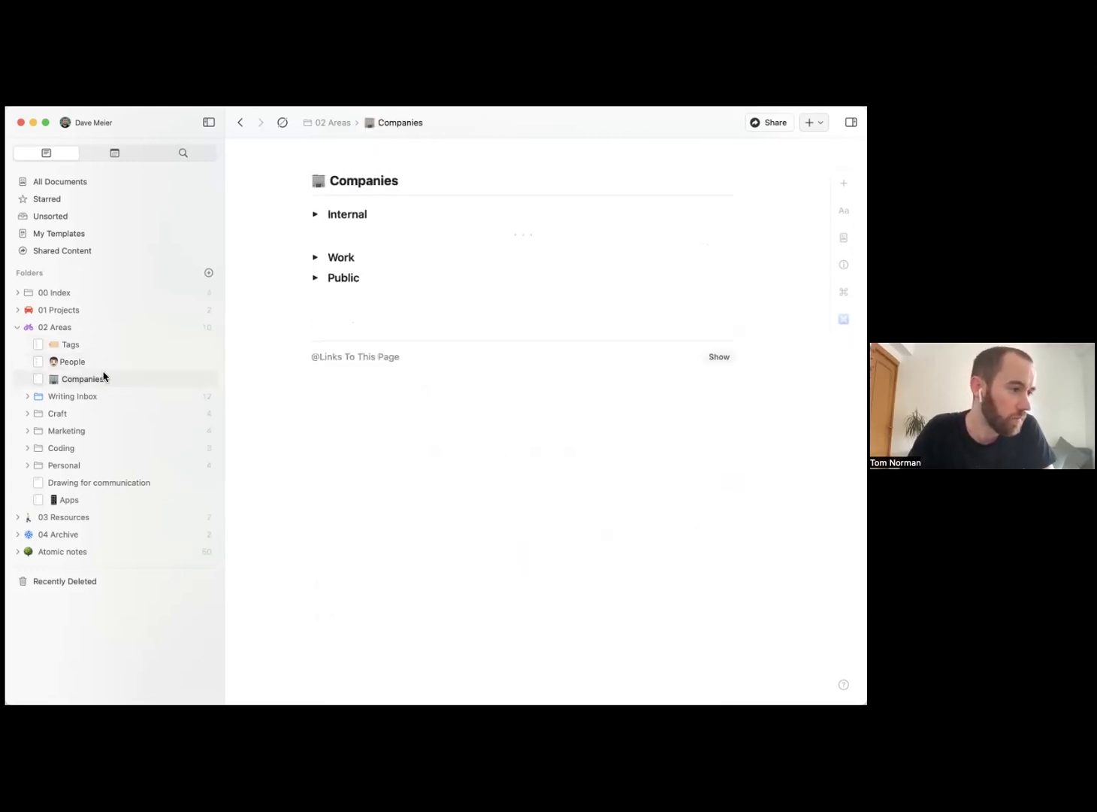
{"action": "left_click", "coordinate": [314, 217]}
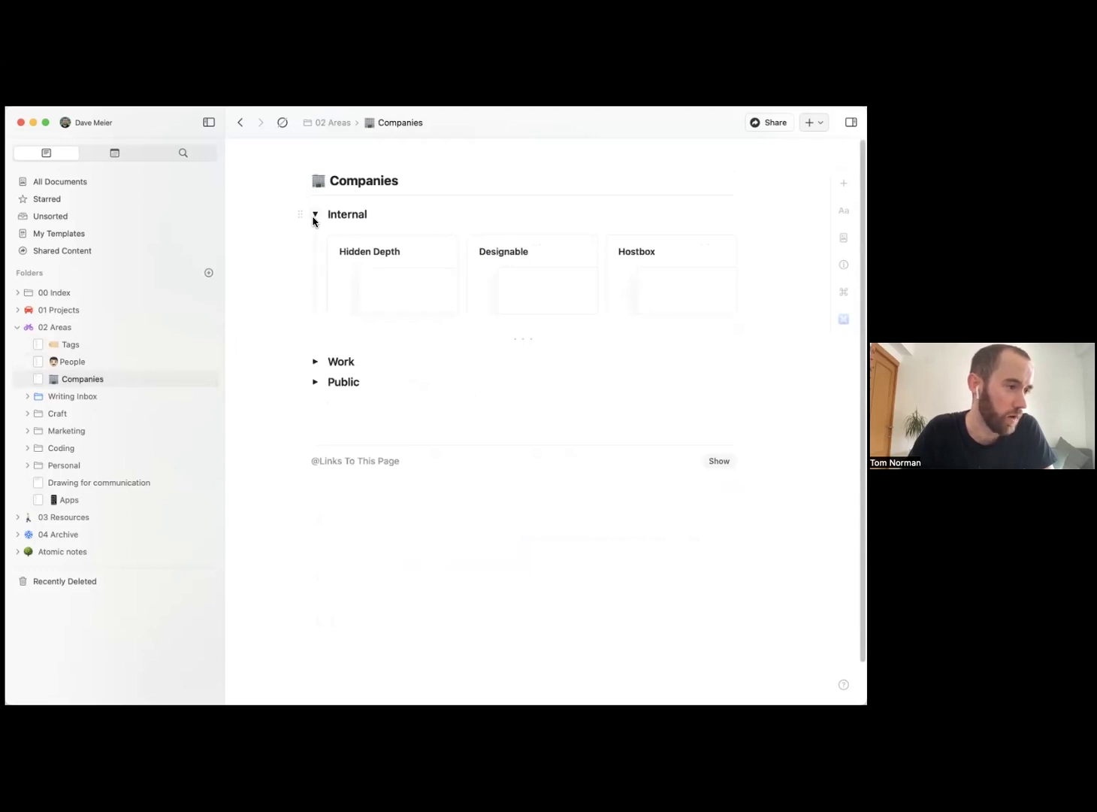
{"action": "left_click", "coordinate": [314, 216]}
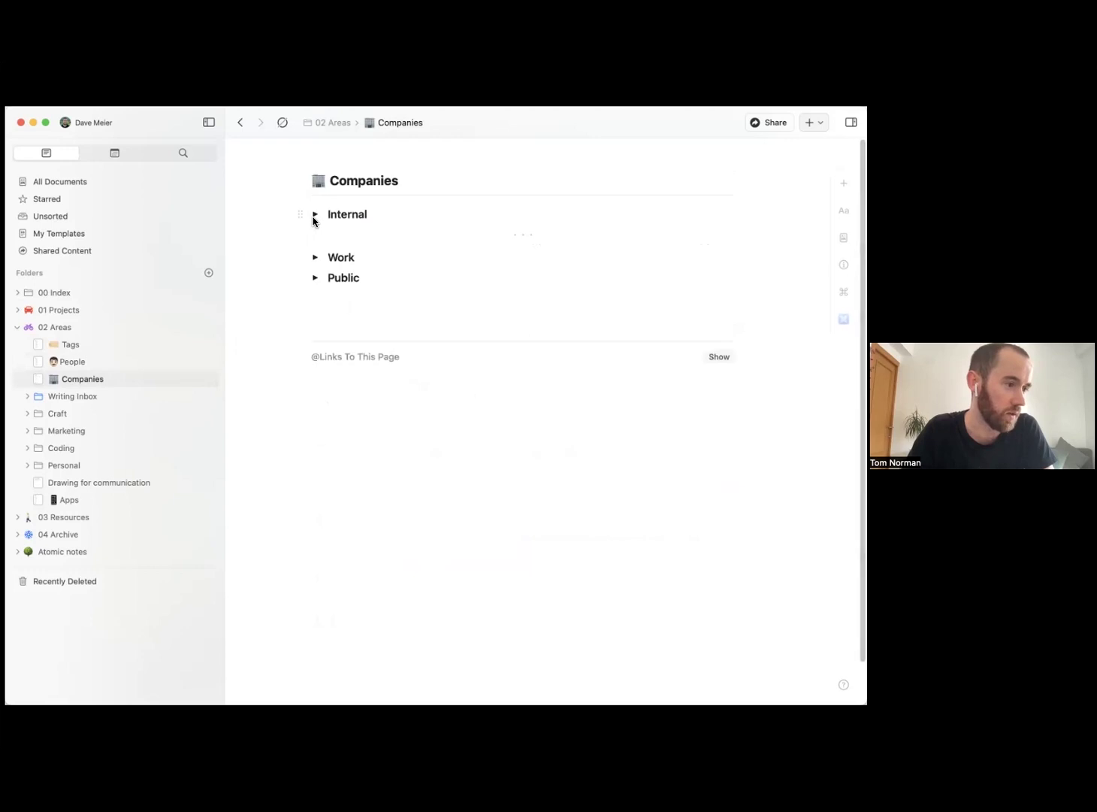
- Return to the People document, collapse Common interests, and expand the Public figures group
{"action": "left_click", "coordinate": [105, 361]}
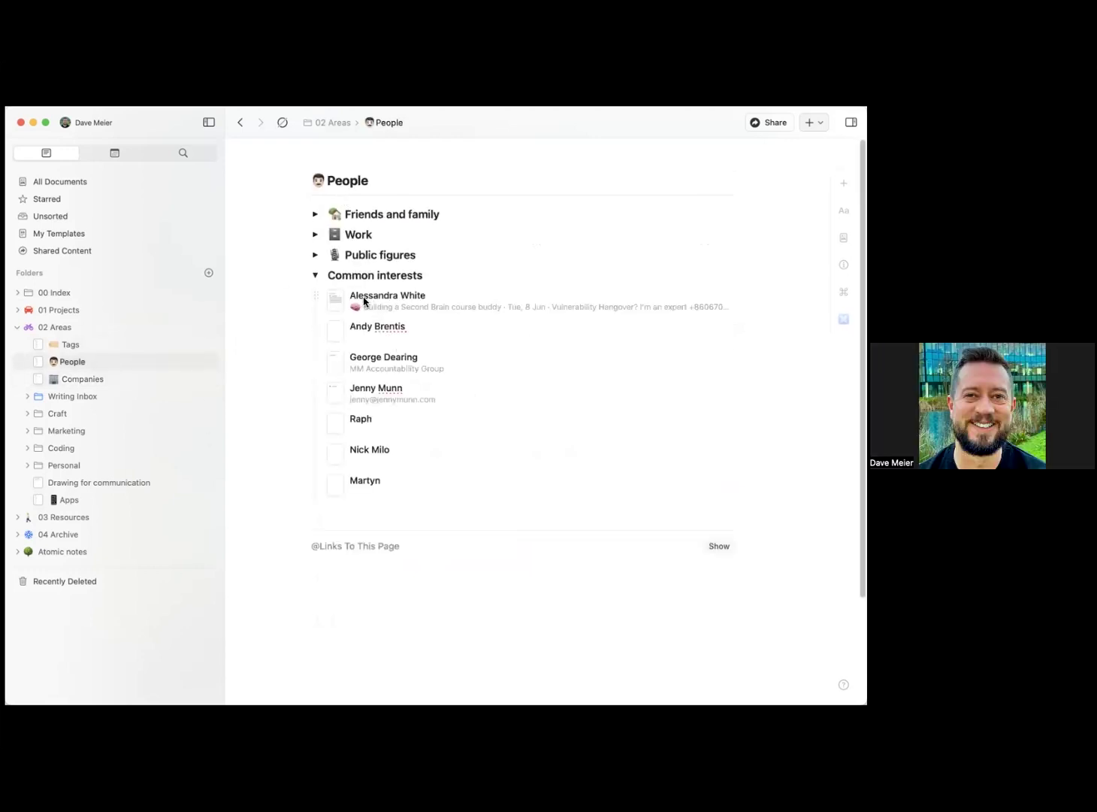
{"action": "left_click", "coordinate": [314, 276]}
{"action": "left_click", "coordinate": [314, 256]}
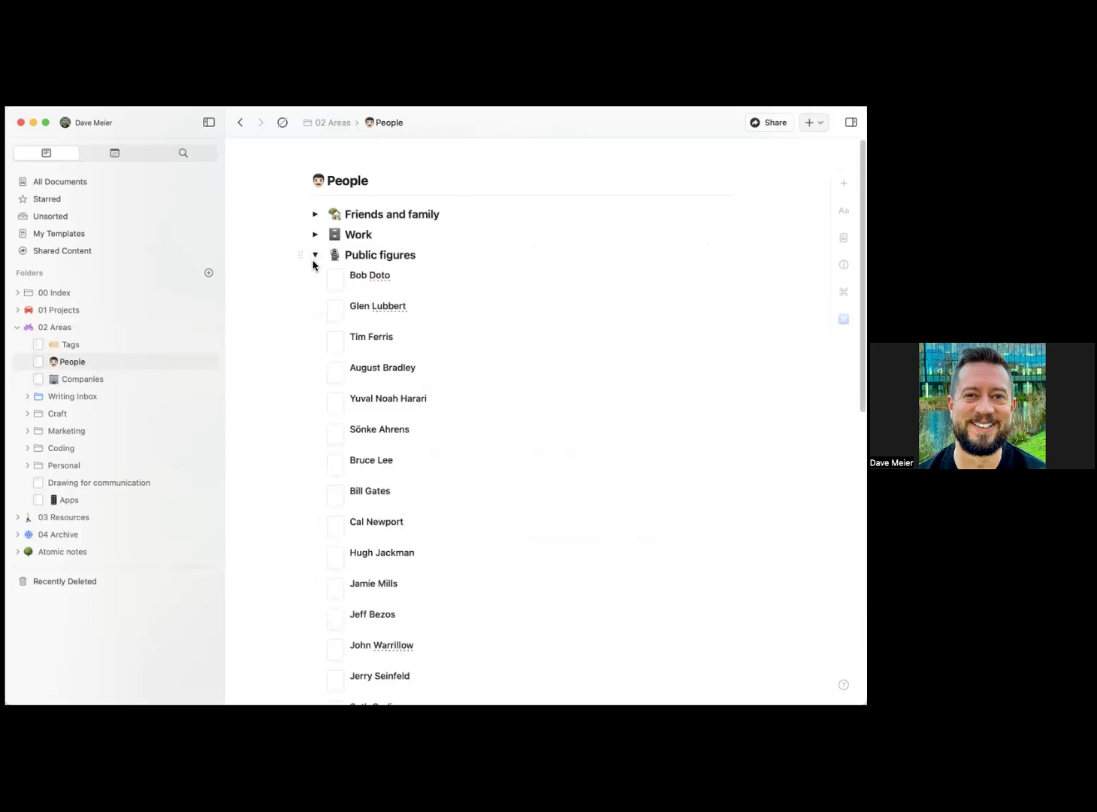
- Show the links to the first public figure's page and open the linked mention in Demo my Craft second brain in a new tab
{"action": "left_click", "coordinate": [336, 284]}
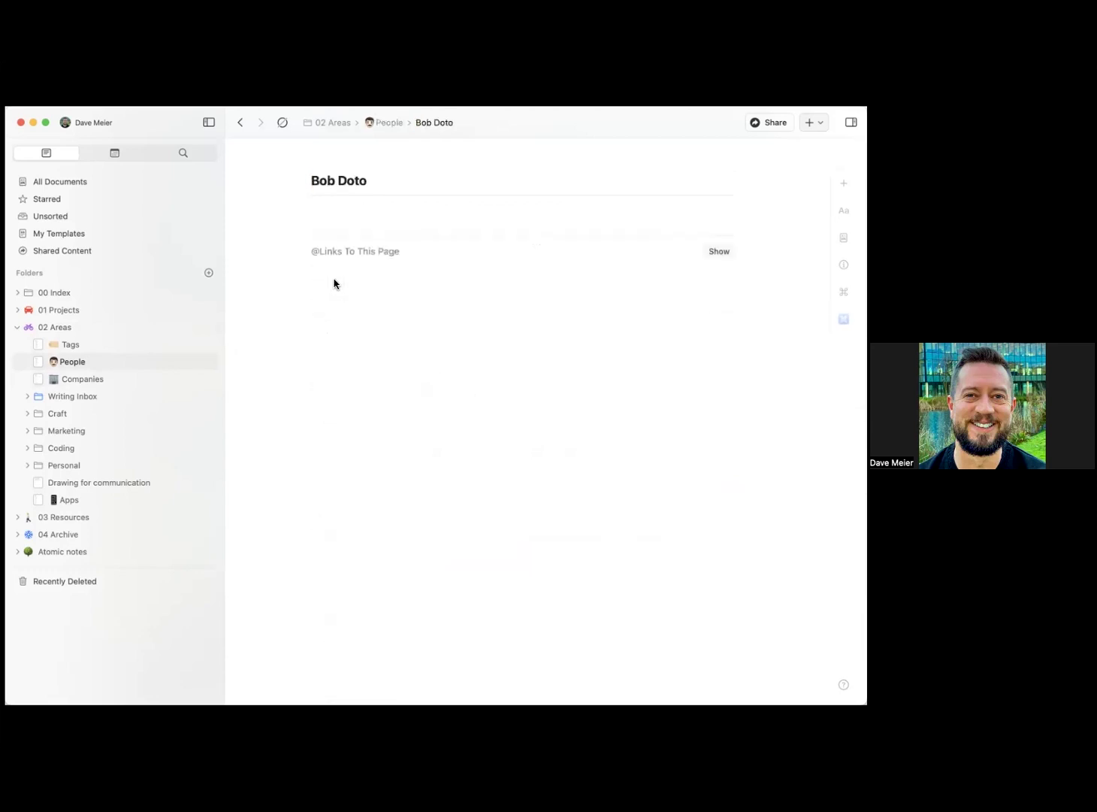
{"action": "left_click", "coordinate": [721, 256]}
{"action": "left_click", "coordinate": [451, 286]}
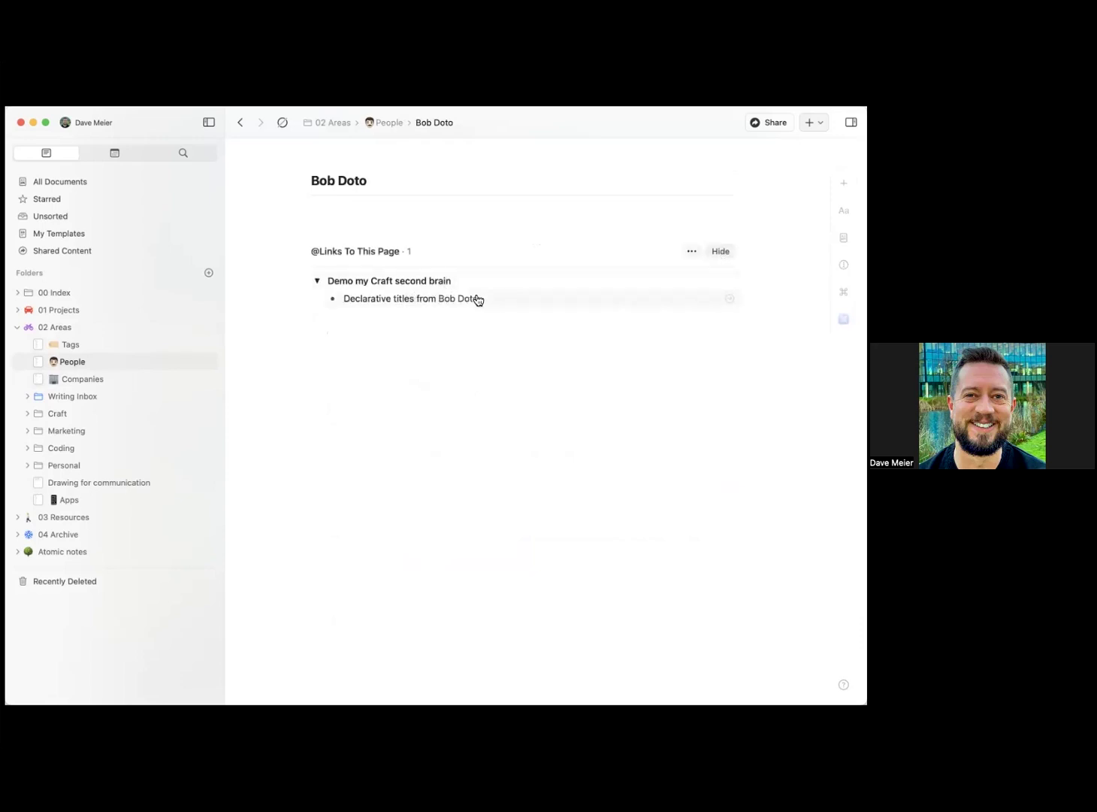
{"action": "left_click", "coordinate": [731, 304]}
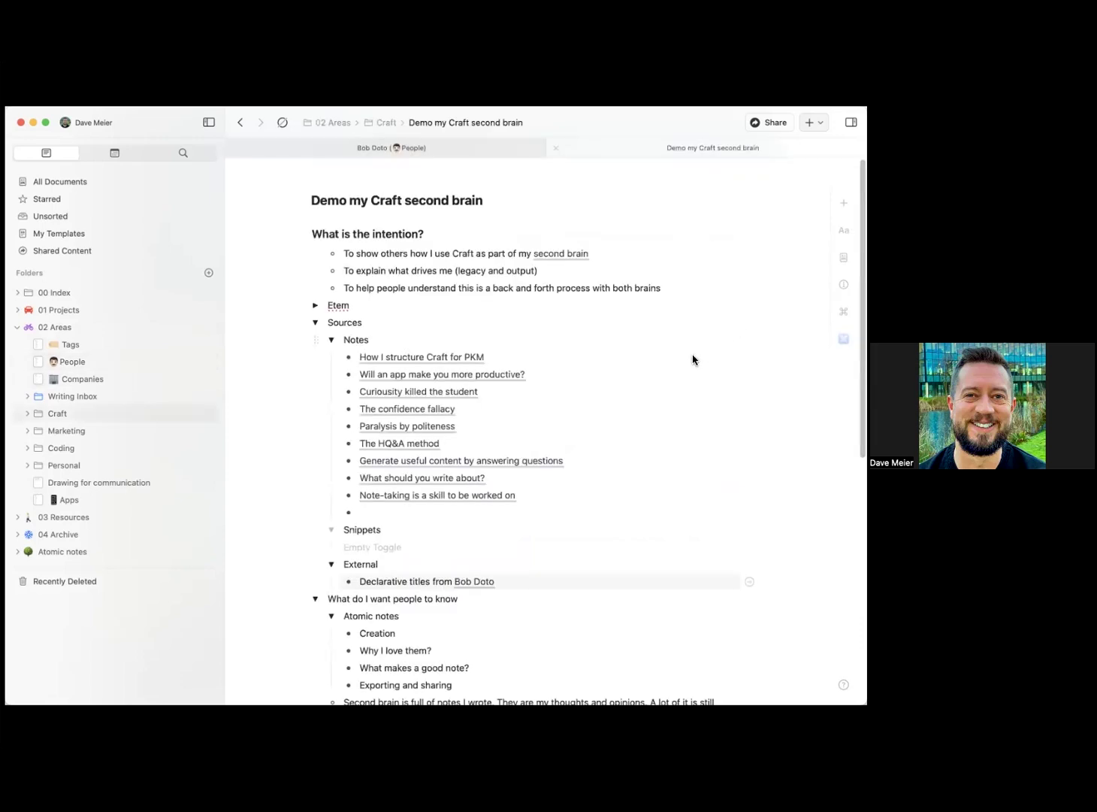
- Follow the person link under External to the public figure's page, go back to the demo document, and follow it again
{"action": "left_click", "coordinate": [487, 585]}
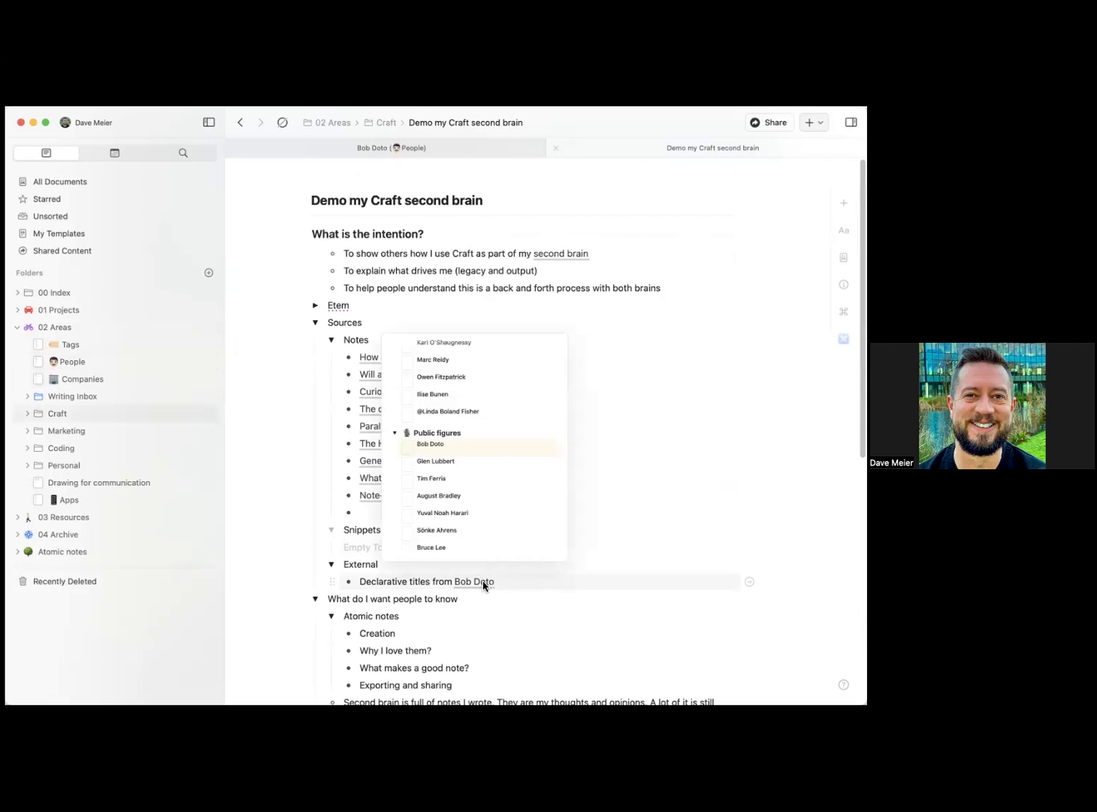
{"action": "left_click", "coordinate": [483, 585]}
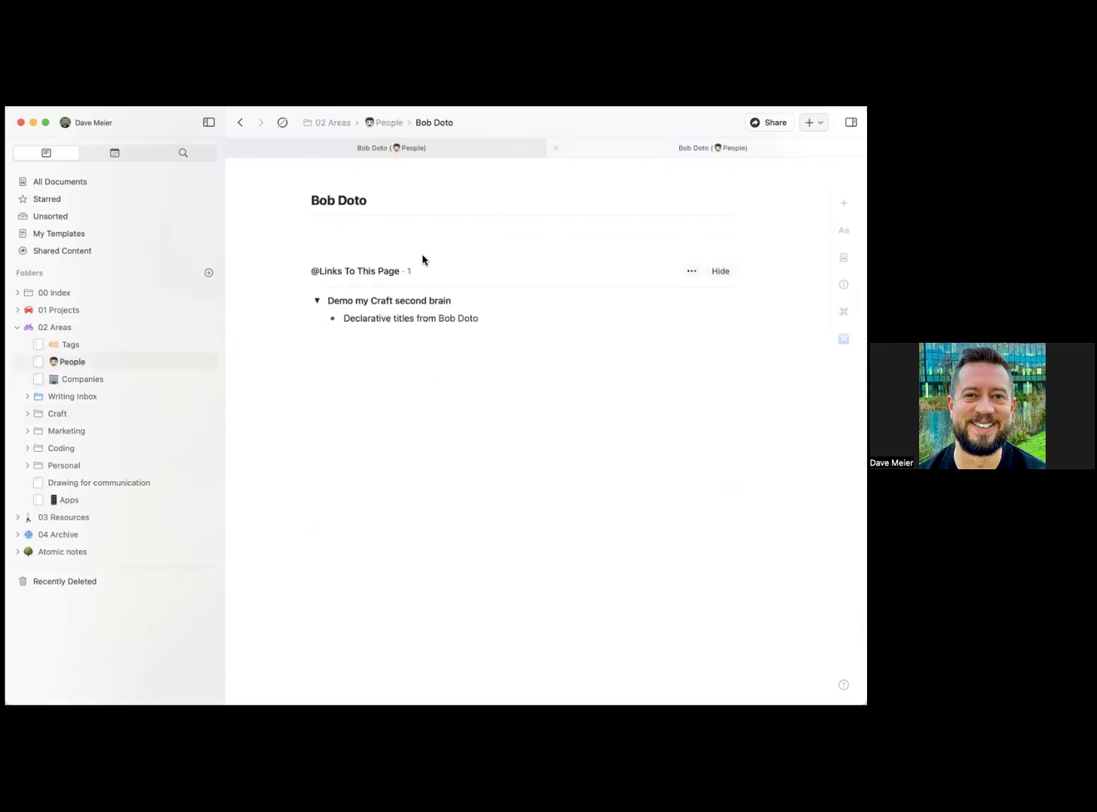
{"action": "key", "text": "super+bracketleft"}
{"action": "left_click", "coordinate": [478, 584]}
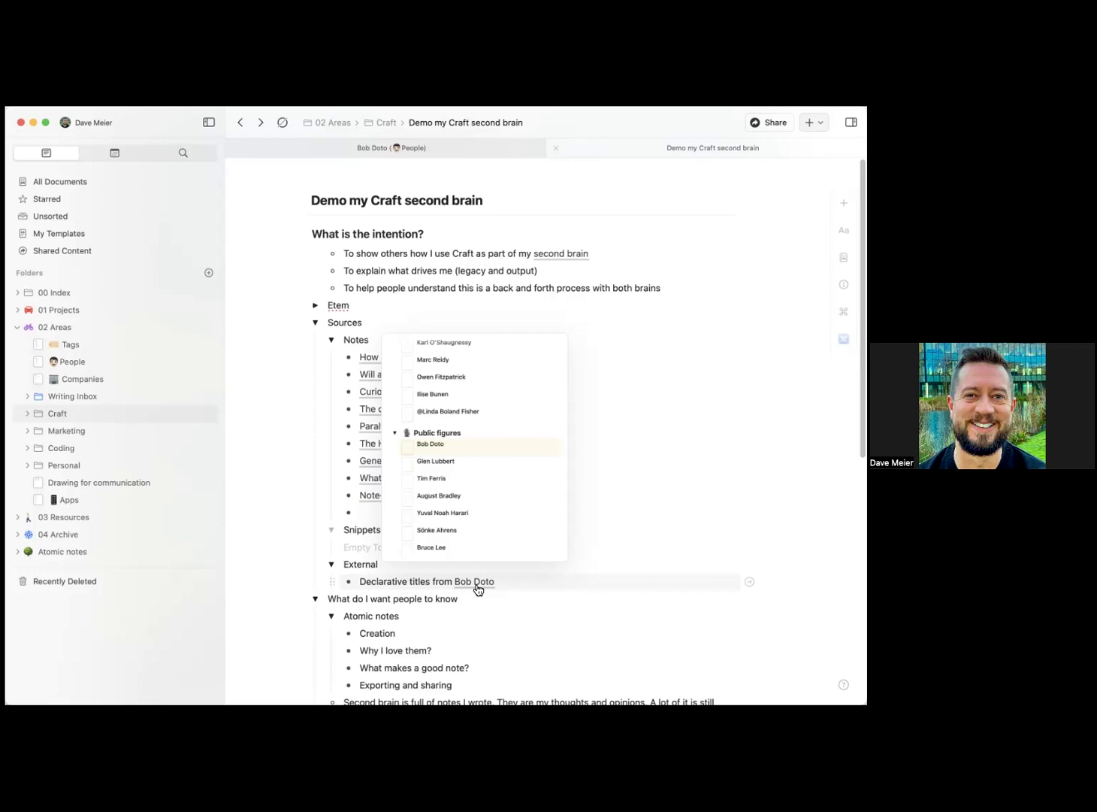
{"action": "left_click", "coordinate": [476, 585]}
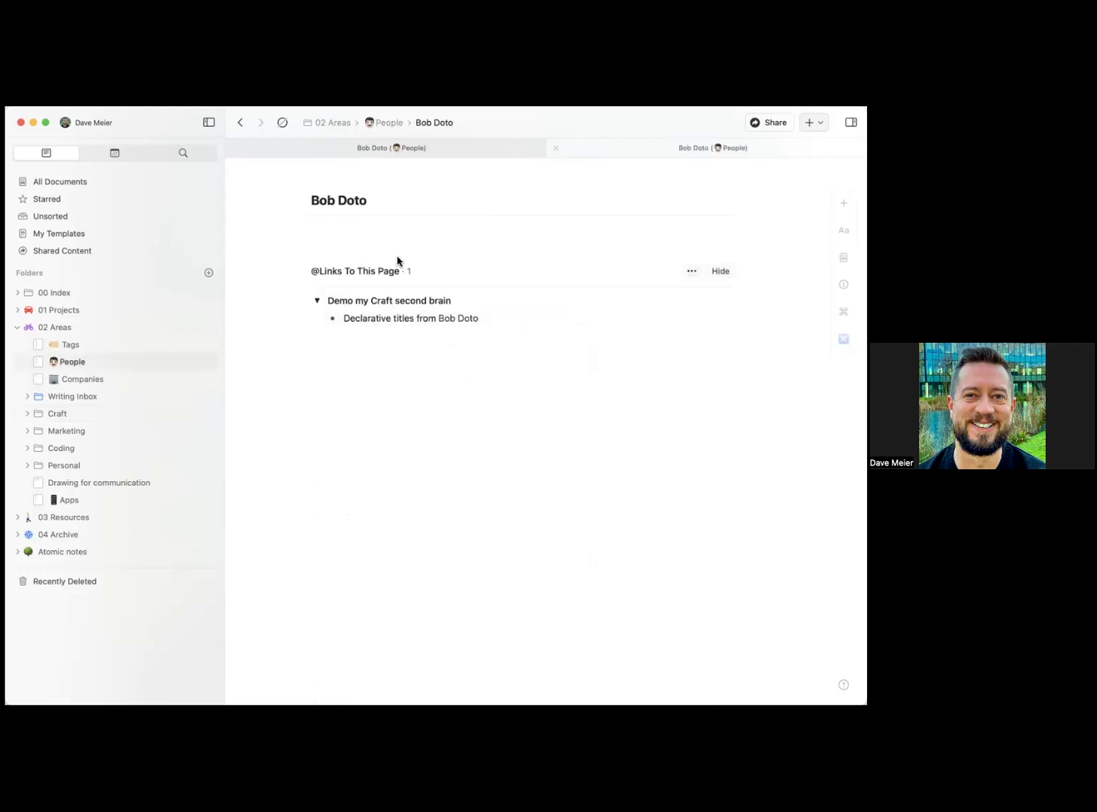
- Go up from the public figure's page to the 02 Areas folder and open the Tags document
{"action": "left_click", "coordinate": [383, 124]}
{"action": "left_click", "coordinate": [350, 125]}
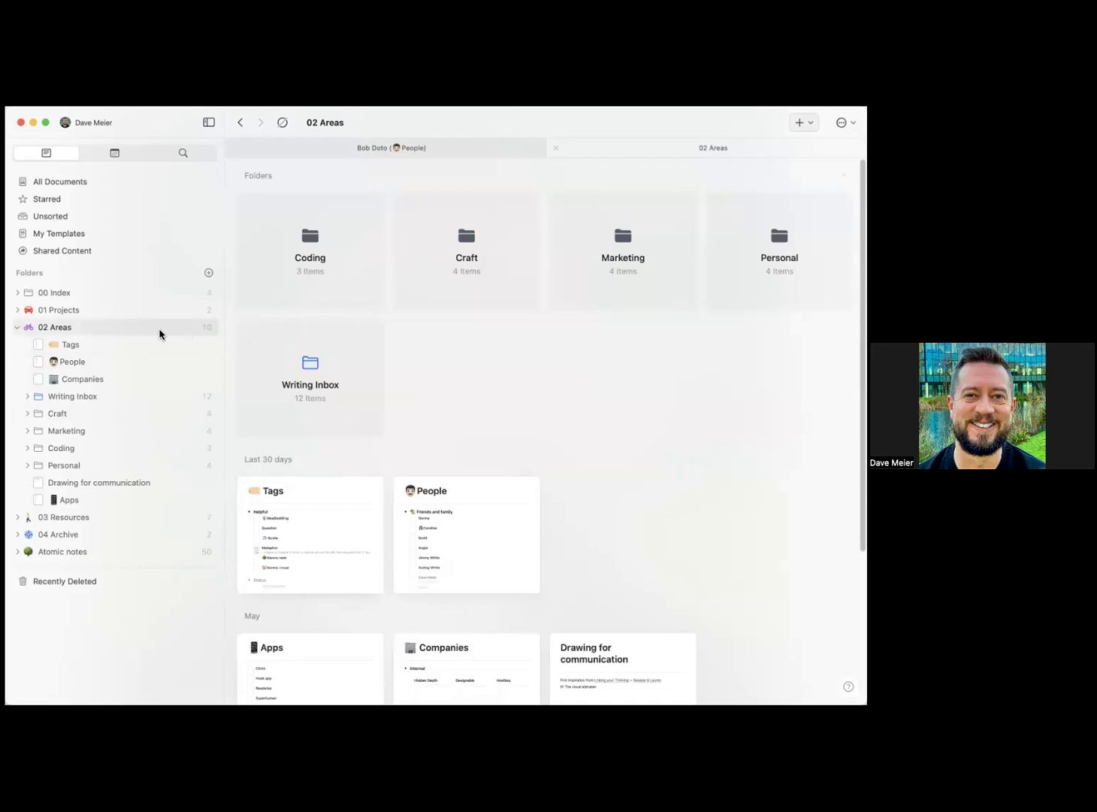
{"action": "left_click", "coordinate": [127, 343]}
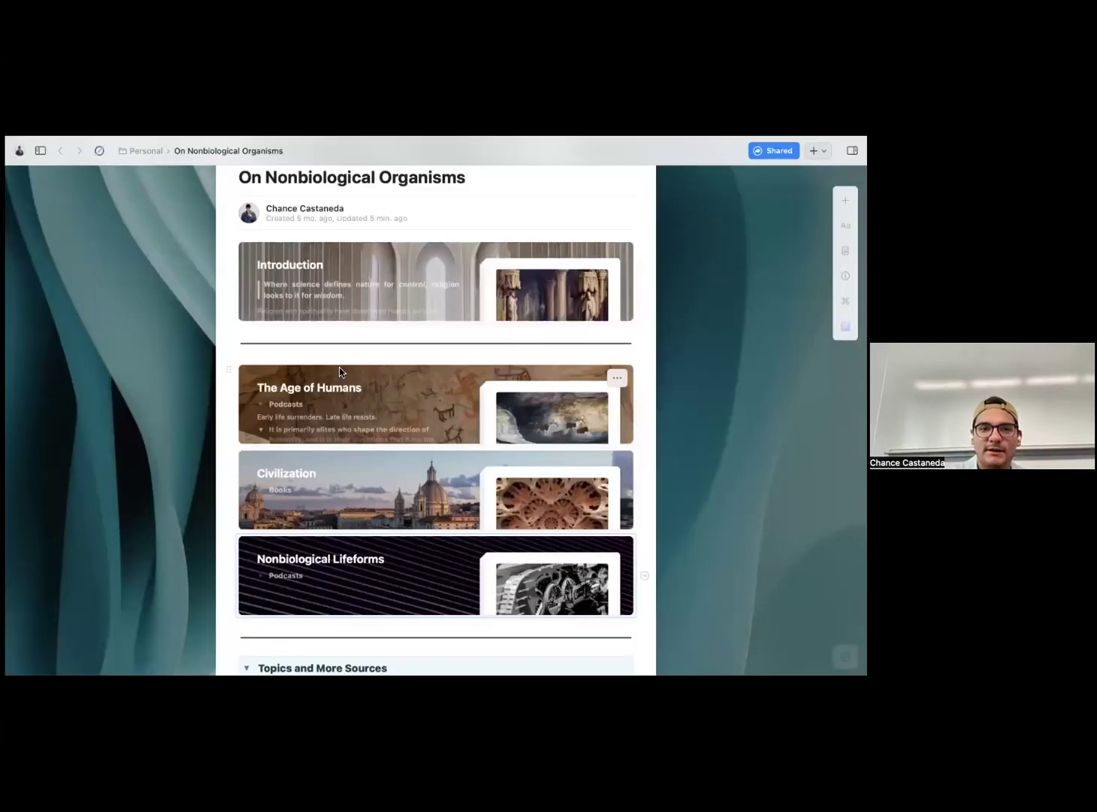
- In On Nonbiological Organisms, expand Biological Altruism under Topics and More Sources and preview the addresses of its source links
{"action": "scroll", "coordinate": [339, 371], "scroll_direction": "down", "scroll_amount": 5}
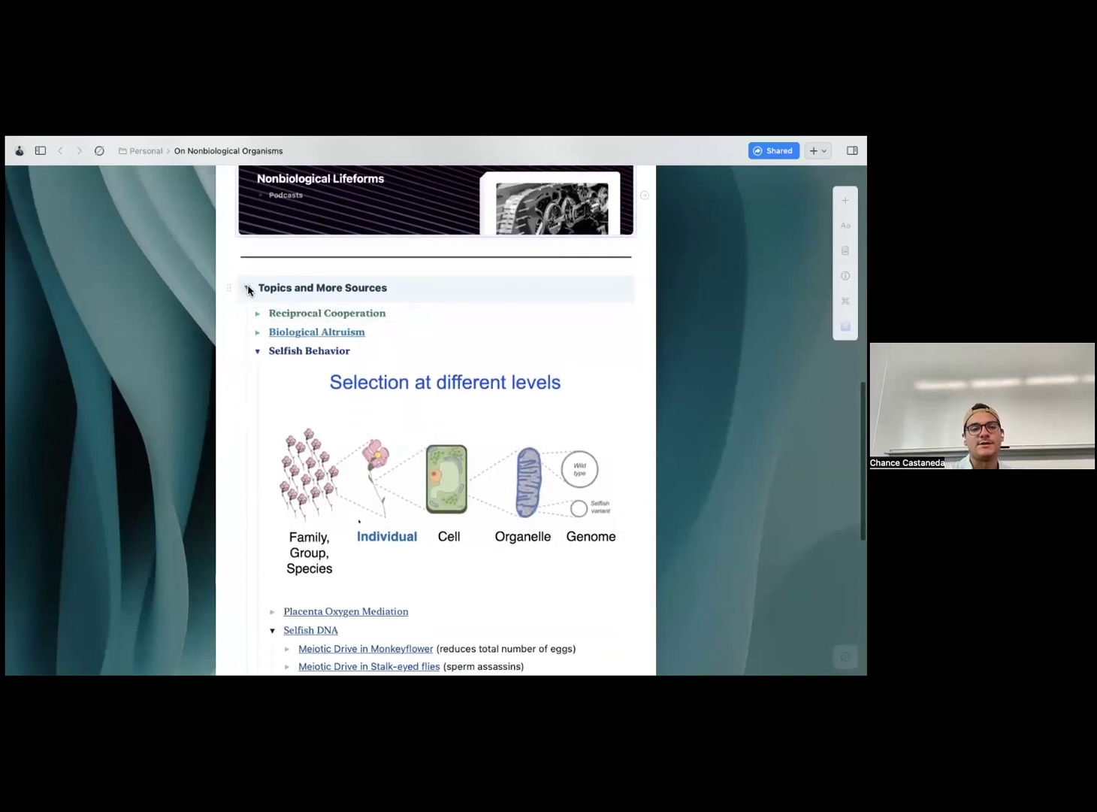
{"action": "scroll", "coordinate": [421, 329], "scroll_direction": "down", "scroll_amount": 1}
{"action": "mouse_move", "coordinate": [309, 305]}
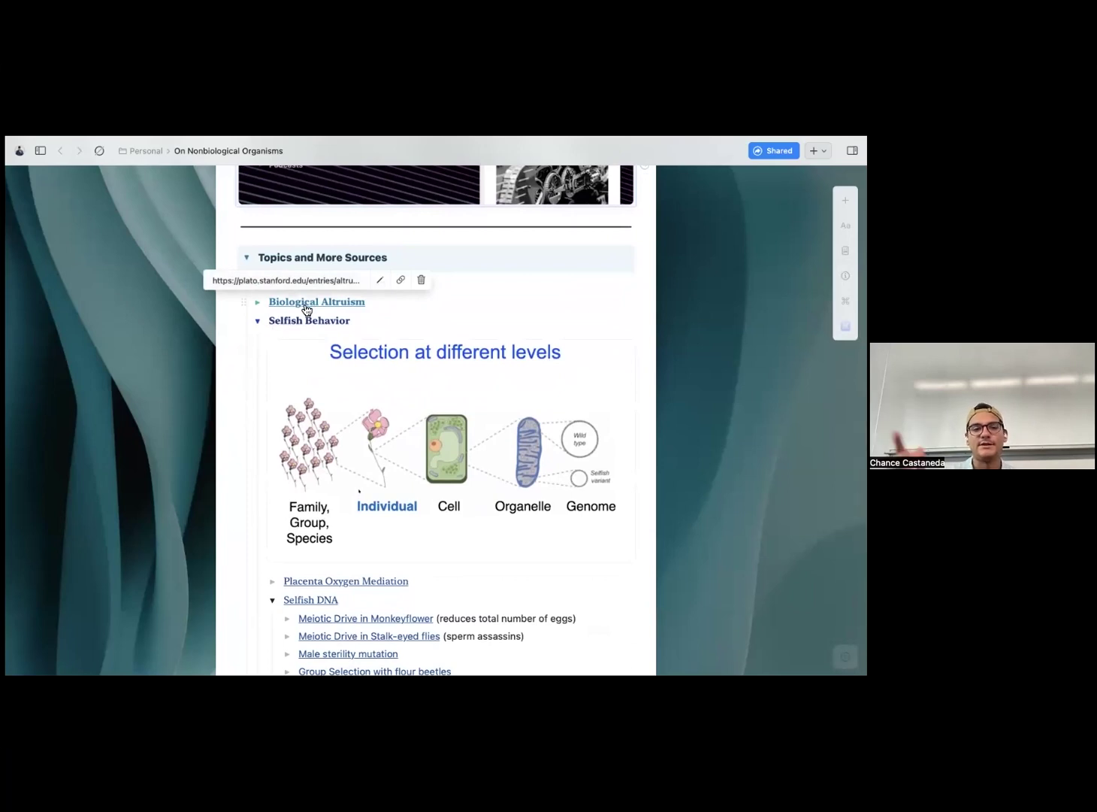
{"action": "left_click", "coordinate": [257, 303]}
{"action": "left_click", "coordinate": [258, 303]}
{"action": "left_click", "coordinate": [258, 303]}
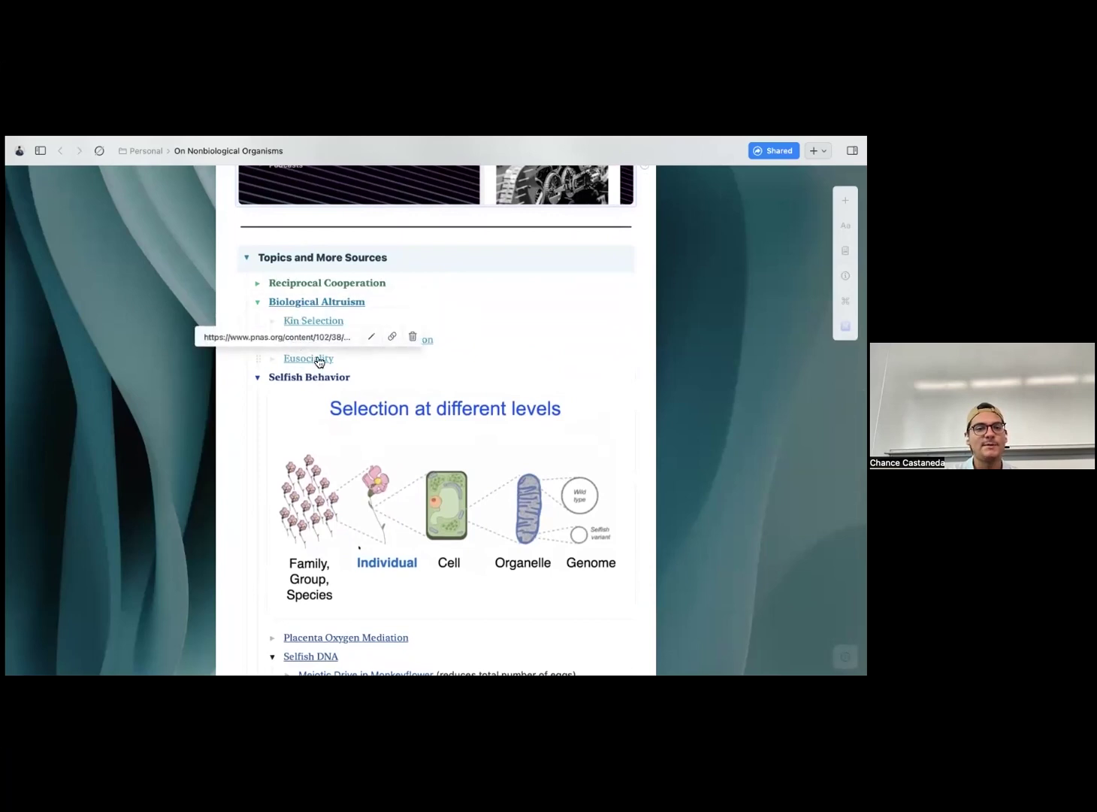
{"action": "mouse_move", "coordinate": [331, 321]}
{"action": "mouse_move", "coordinate": [314, 362]}
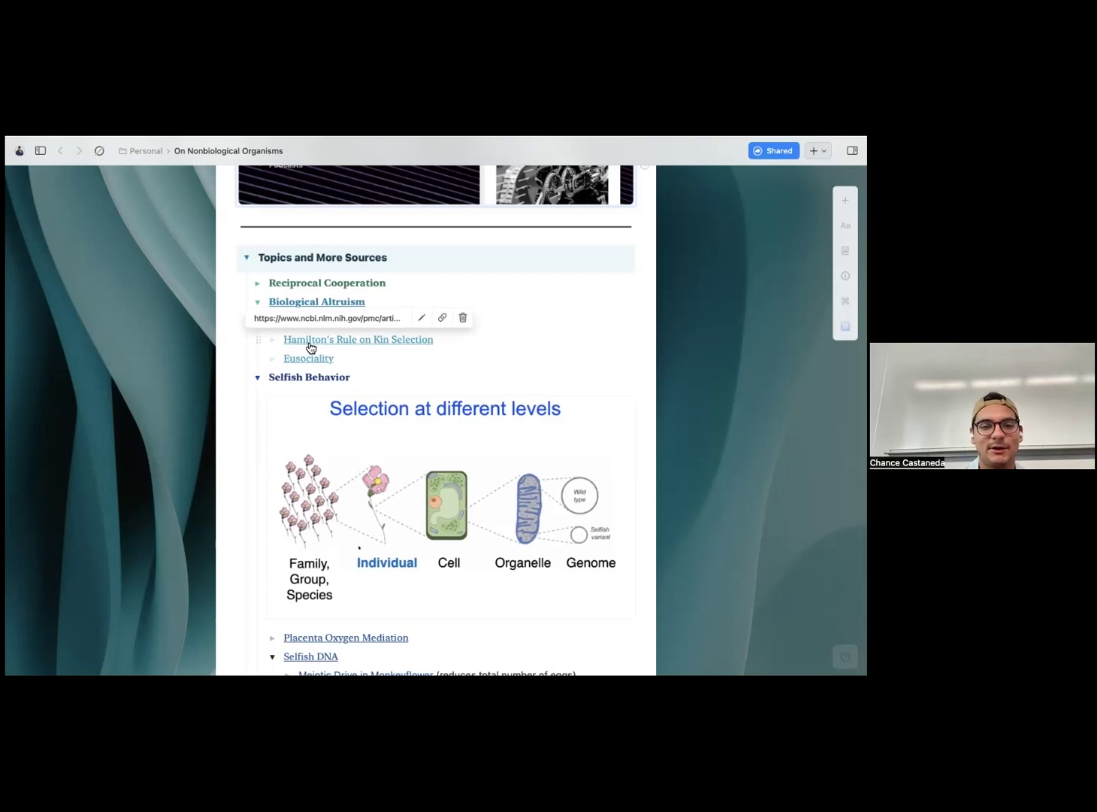
- Collapse Biological Altruism and expand Specialist and generalist oviposition strategies in butterflies under Selfish DNA
{"action": "left_click", "coordinate": [260, 305]}
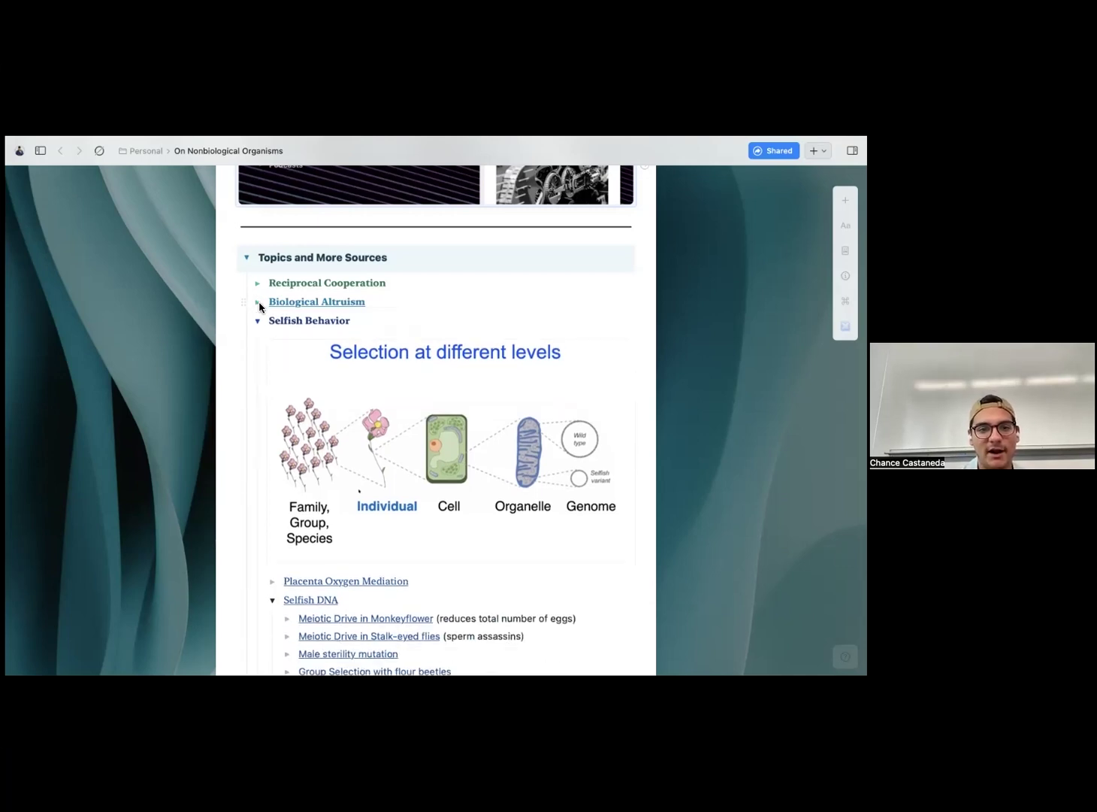
{"action": "scroll", "coordinate": [381, 470], "scroll_direction": "down", "scroll_amount": 2}
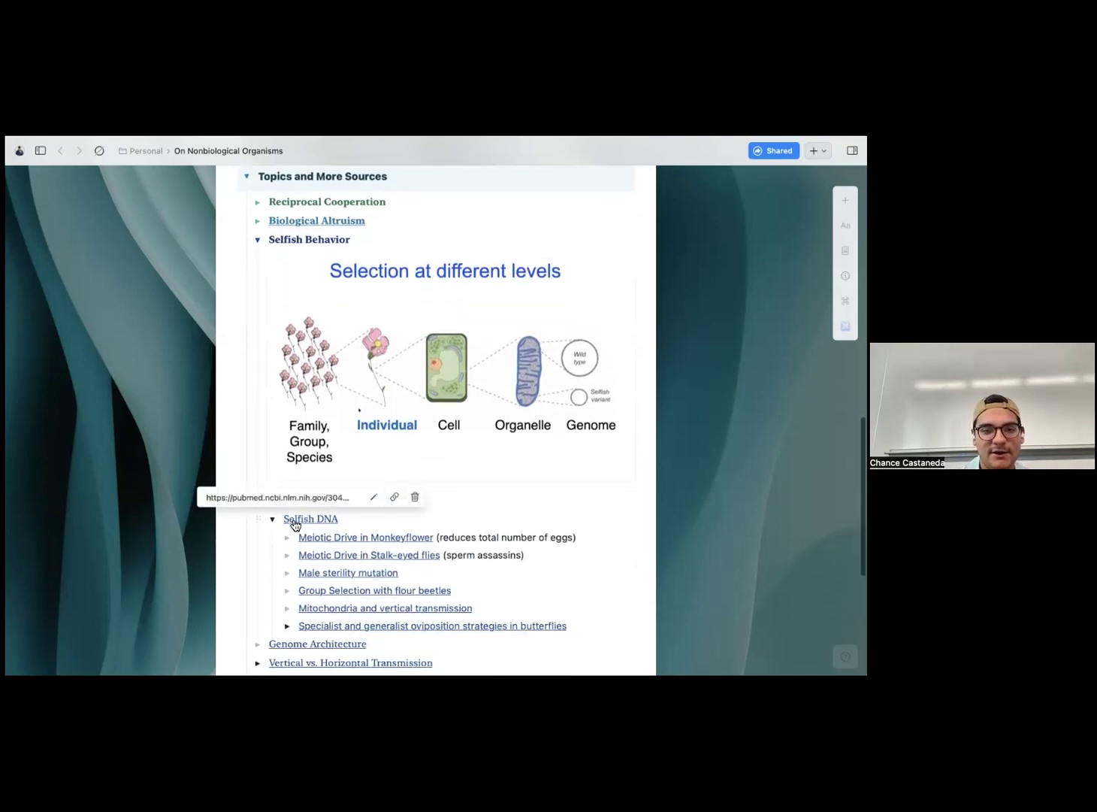
{"action": "scroll", "coordinate": [338, 609], "scroll_direction": "down", "scroll_amount": 1}
{"action": "scroll", "coordinate": [339, 622], "scroll_direction": "down", "scroll_amount": 2}
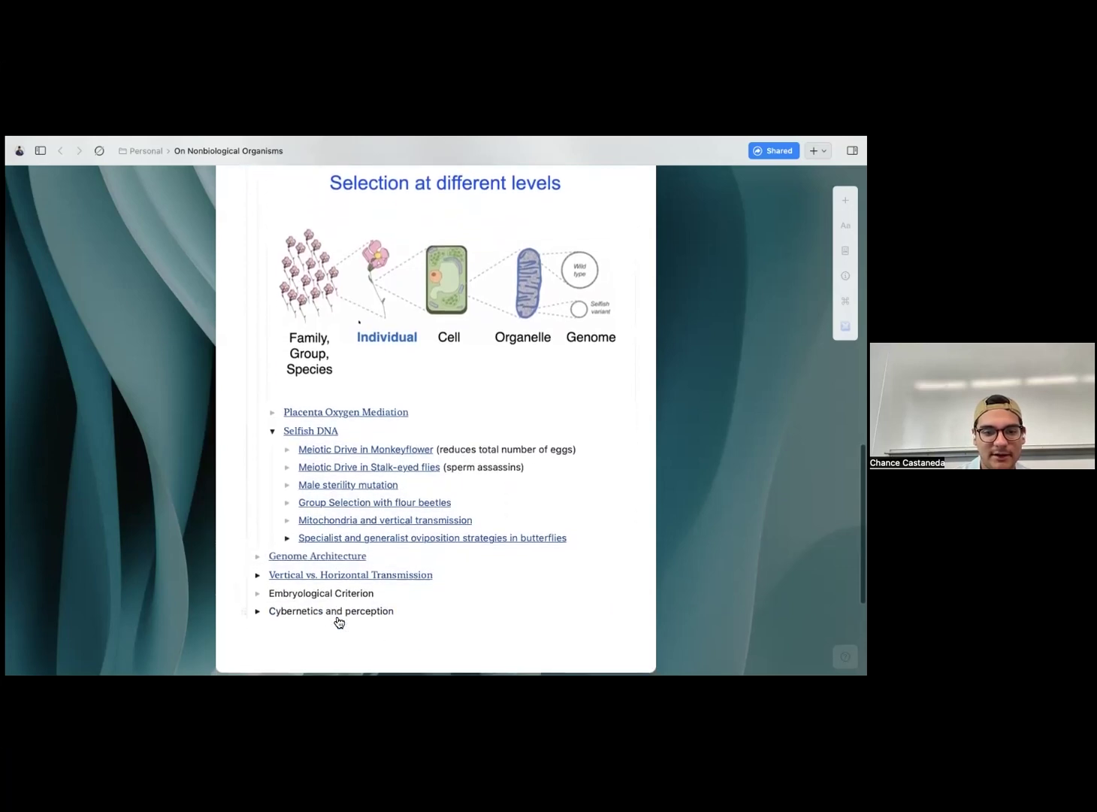
{"action": "left_click", "coordinate": [287, 539]}
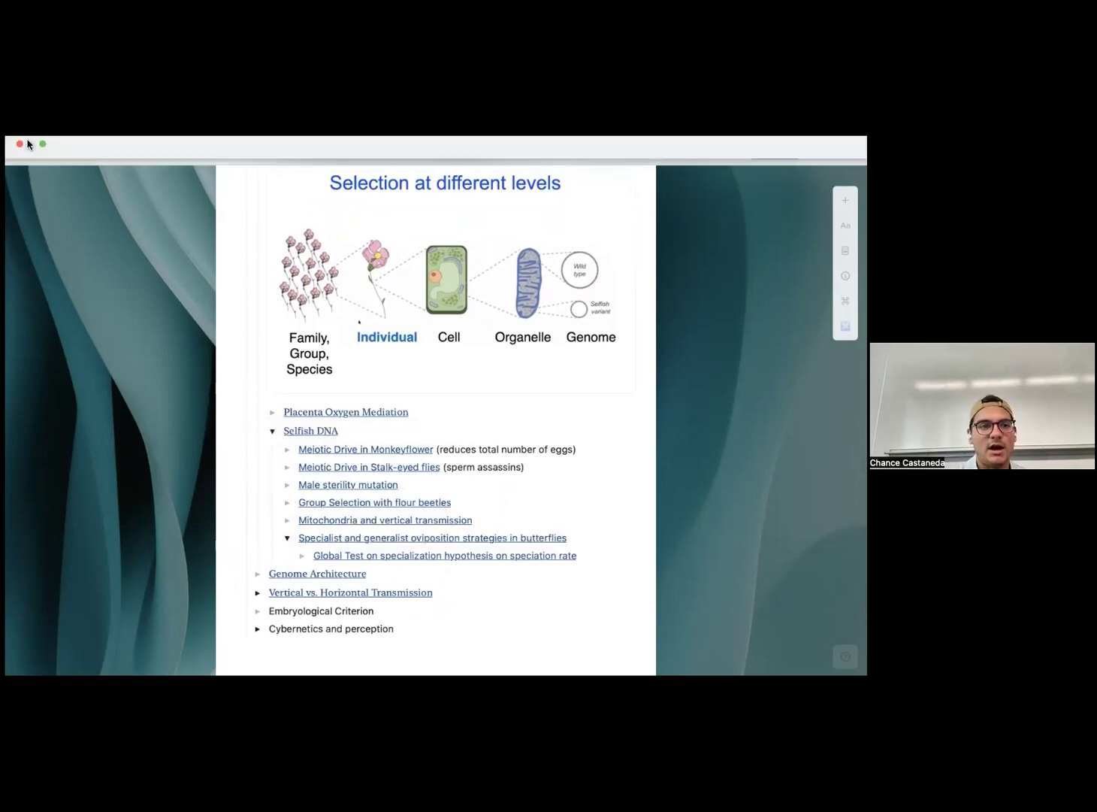
{"action": "left_click", "coordinate": [19, 151]}
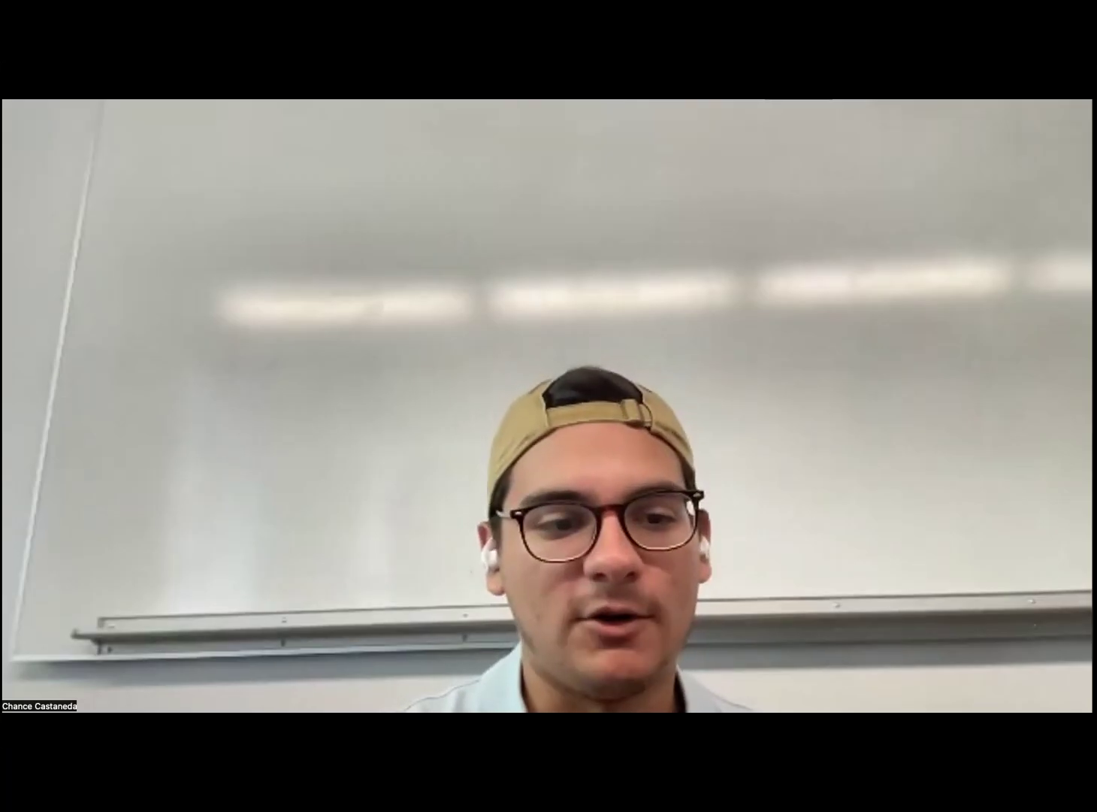